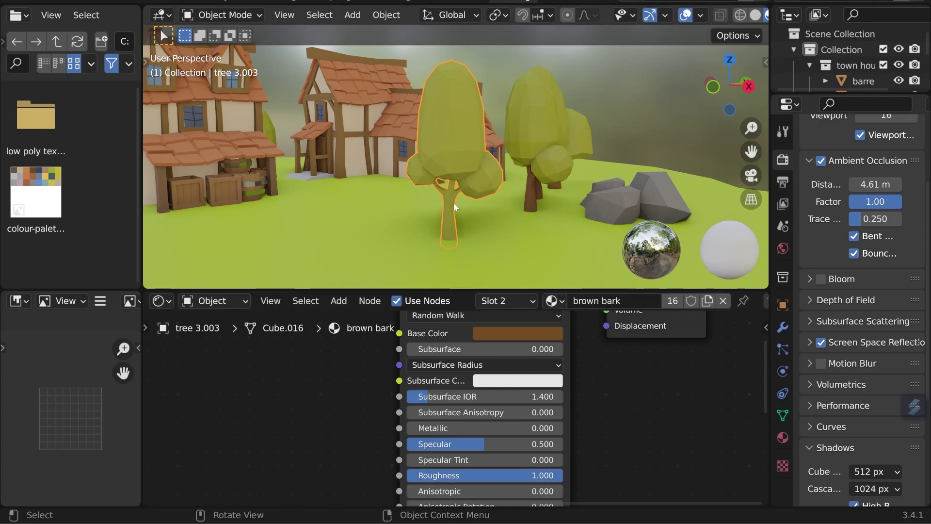
Step: Select the linked trunk faces in face mode and assign them the brown bark material in Slot 2
{"action": "key", "text": "Tab"}
{"action": "key", "text": "KP_Decimal"}
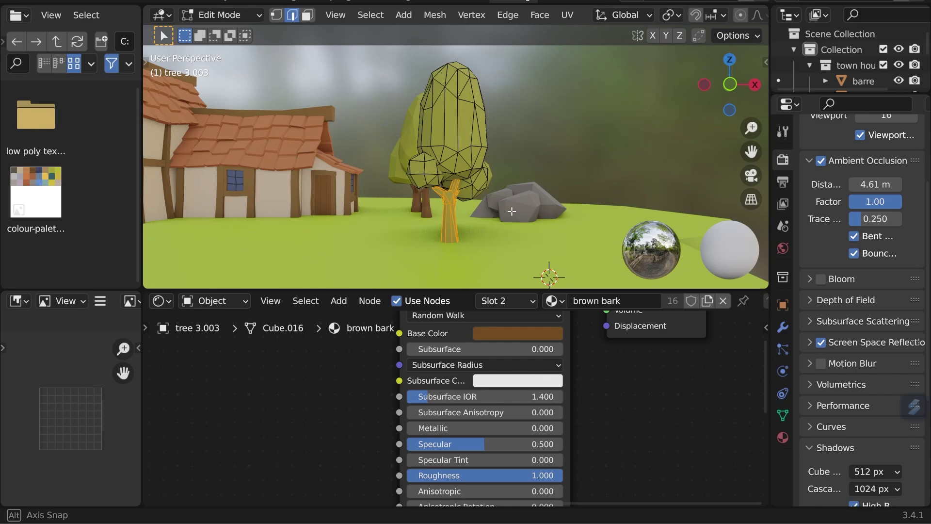
{"action": "left_click", "coordinate": [307, 15]}
{"action": "middle_click_drag", "start_coordinate": [426, 142], "coordinate": [418, 173]}
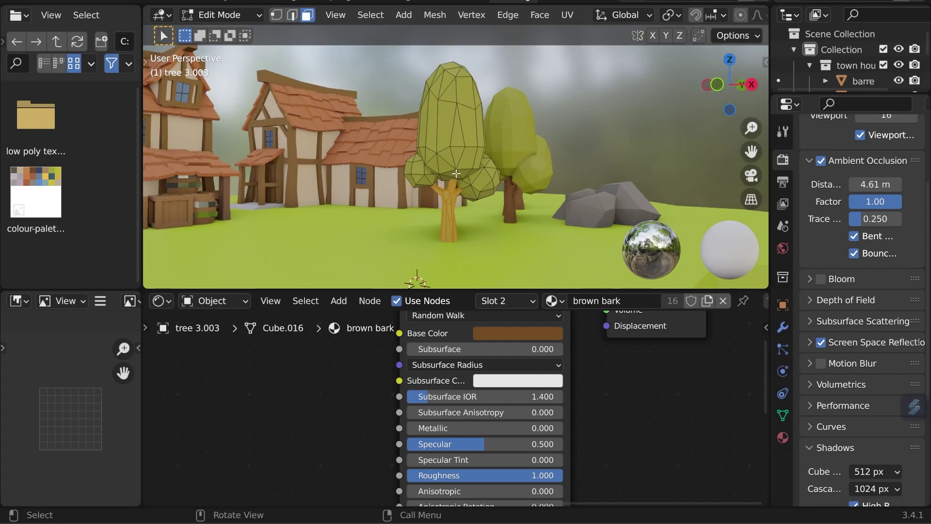
{"action": "key", "text": "l"}
{"action": "key", "text": "shift+l"}
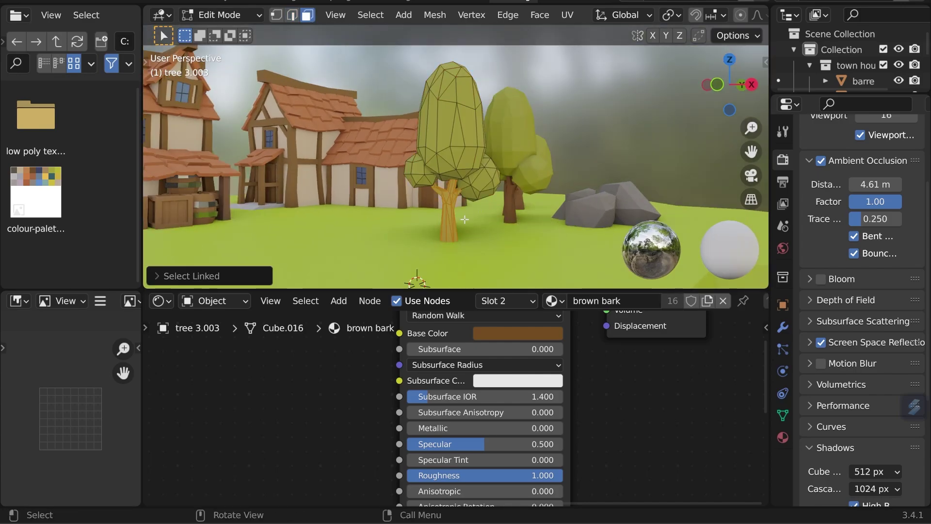
{"action": "left_click", "coordinate": [507, 300]}
{"action": "left_click", "coordinate": [441, 270]}
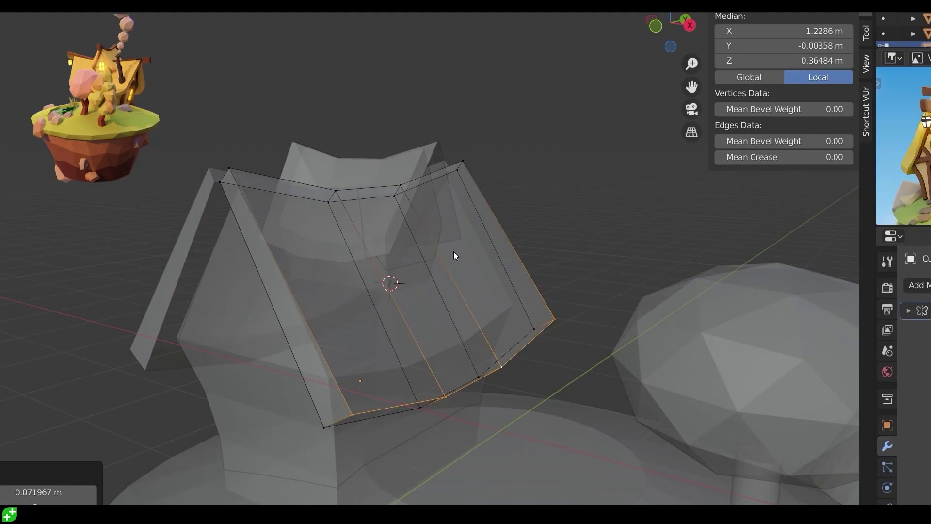
Step: Add loop cuts across the roof mesh
{"action": "key", "text": "ctrl+r"}
{"action": "left_click", "coordinate": [453, 252]}
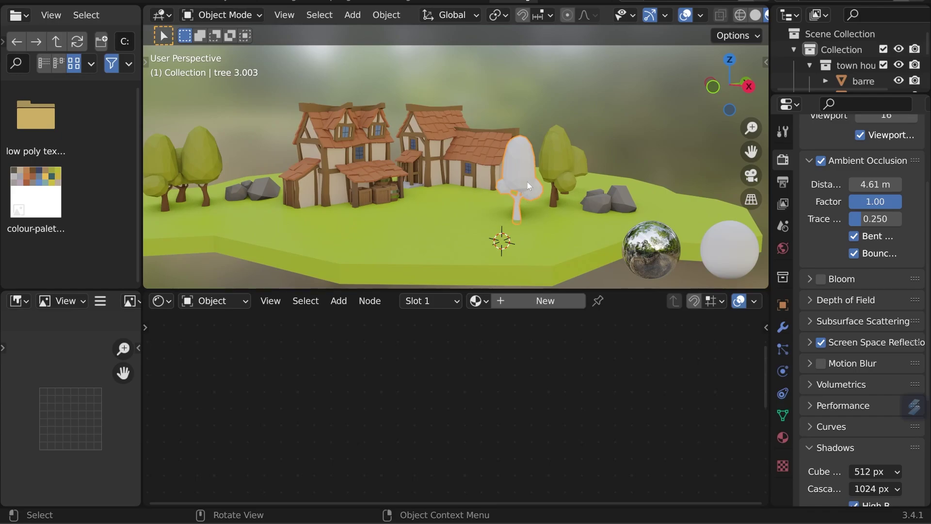
Step: Frame the white tree and give Slot 1 the existing green Material.002, then inspect its base colour
{"action": "key", "text": "KP_Decimal"}
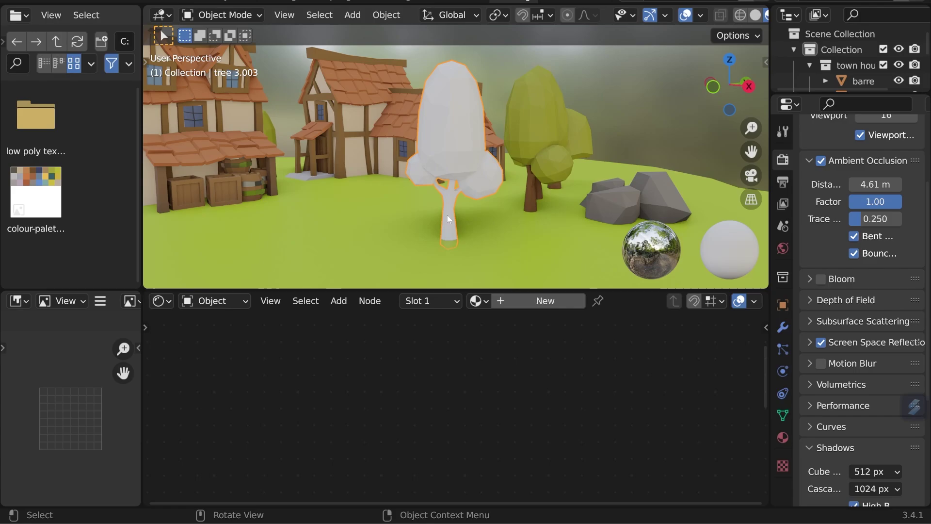
{"action": "left_click", "coordinate": [431, 302]}
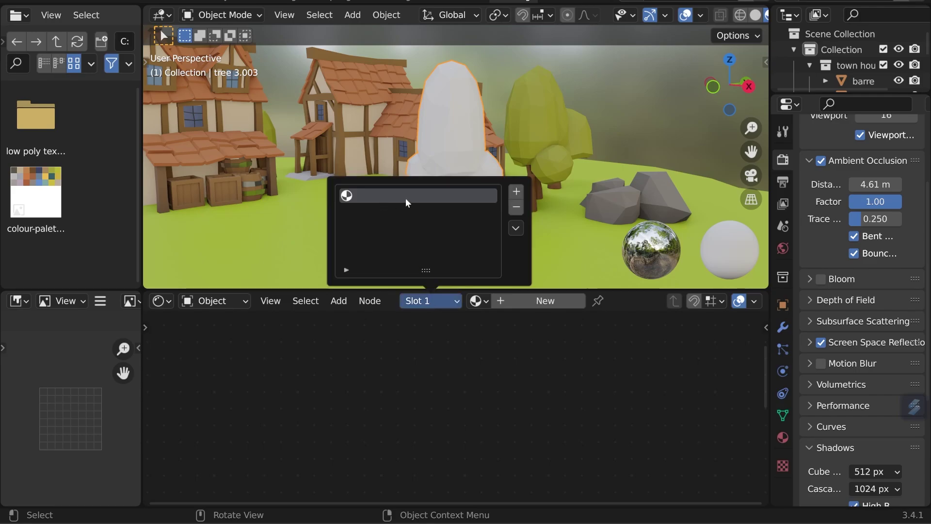
{"action": "left_click", "coordinate": [552, 301]}
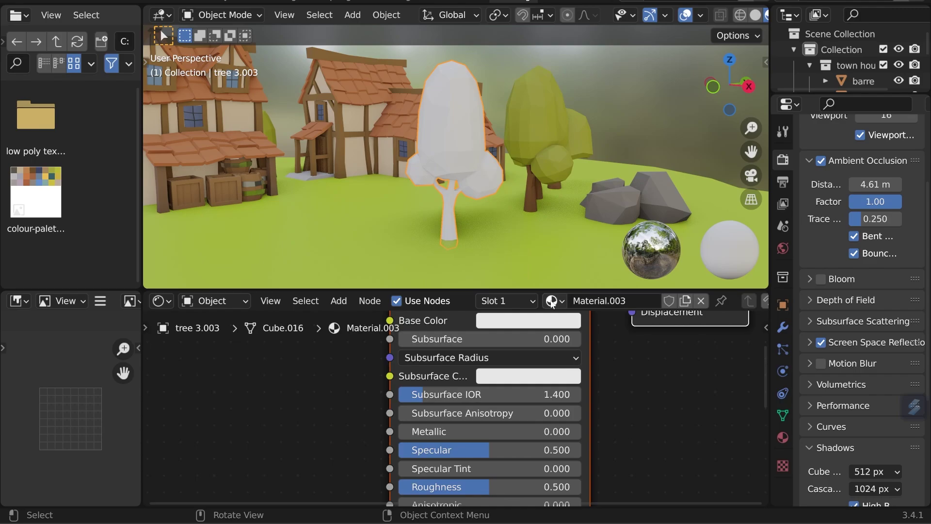
{"action": "left_click", "coordinate": [517, 301]}
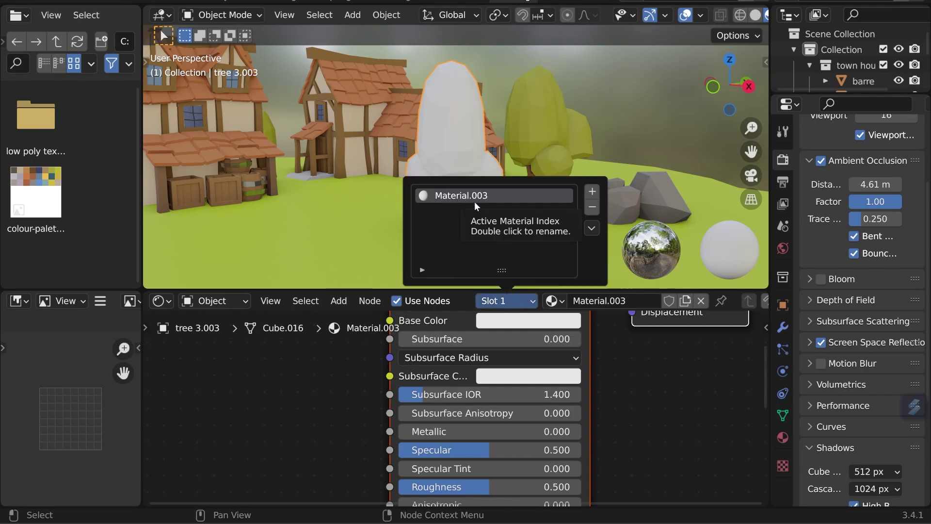
{"action": "left_click", "coordinate": [553, 301]}
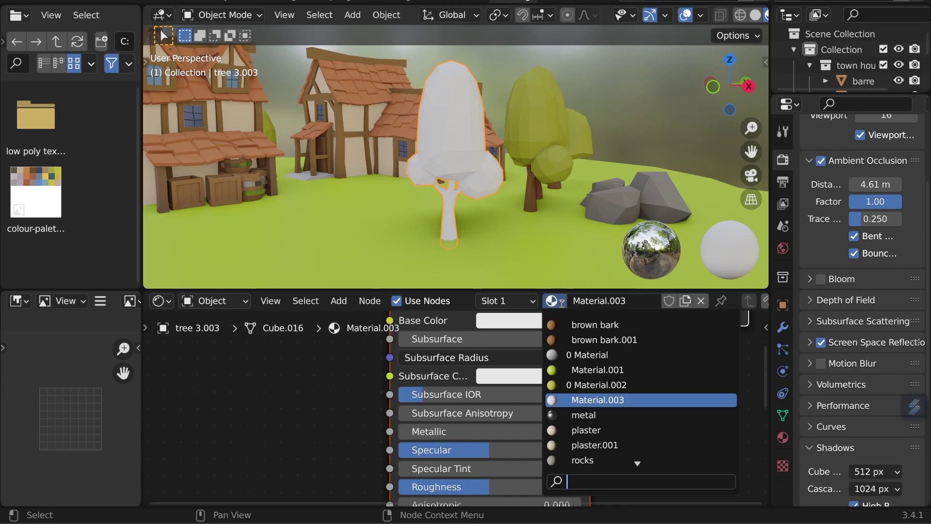
{"action": "left_click", "coordinate": [581, 382]}
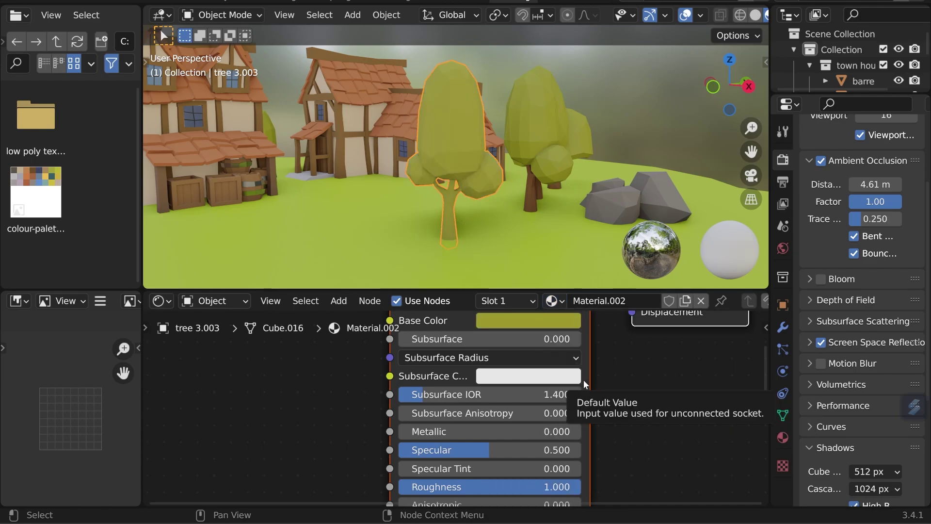
{"action": "scroll", "coordinate": [582, 358], "scroll_direction": "down", "scroll_amount": 1}
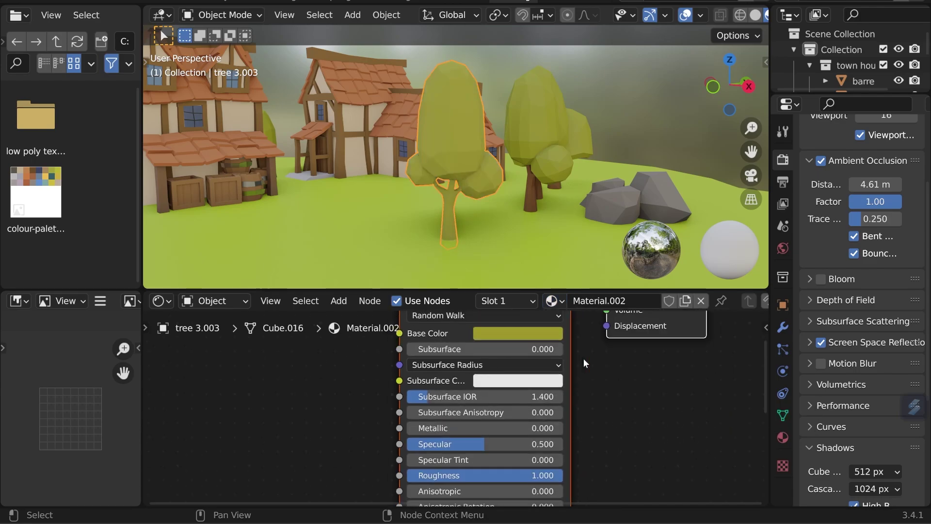
{"action": "left_click", "coordinate": [530, 335]}
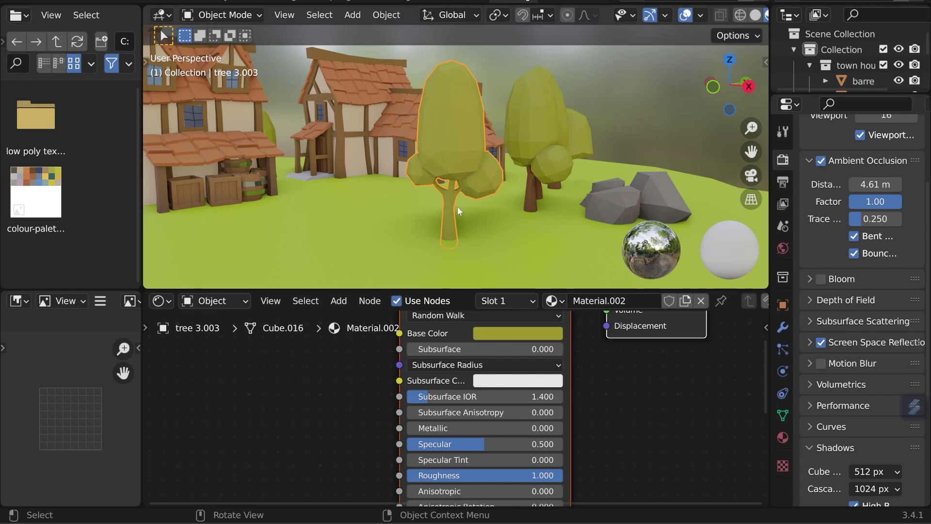
Step: Add a second material slot to the tree and fill it with the brown bark material
{"action": "left_click", "coordinate": [522, 300]}
{"action": "left_click", "coordinate": [591, 192]}
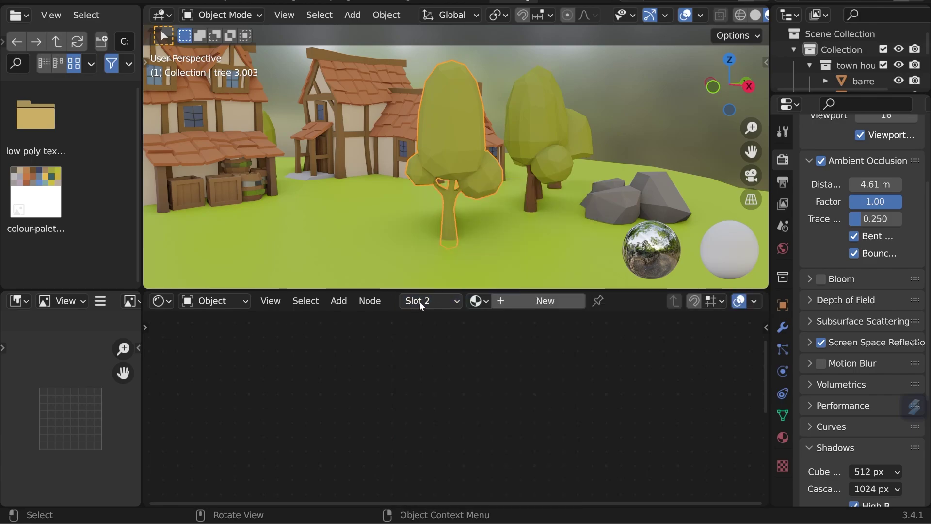
{"action": "left_click", "coordinate": [478, 301]}
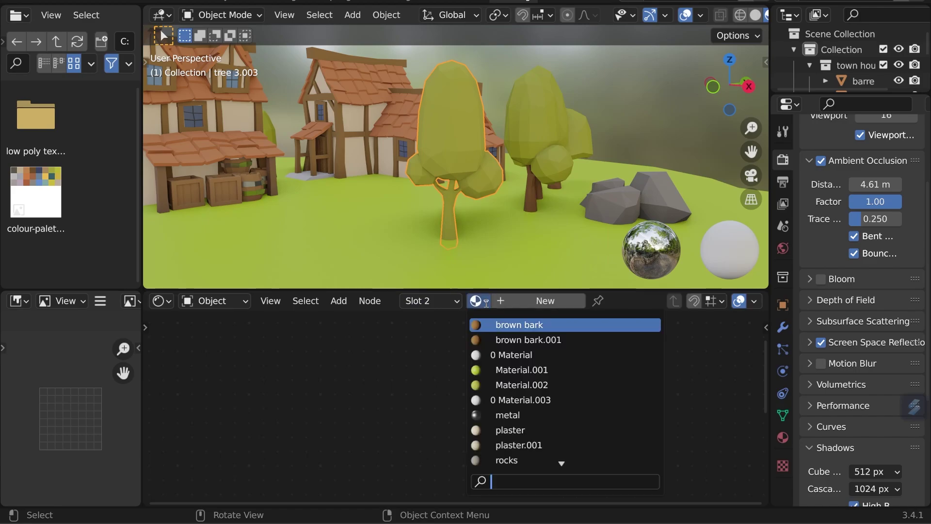
{"action": "left_click", "coordinate": [505, 325]}
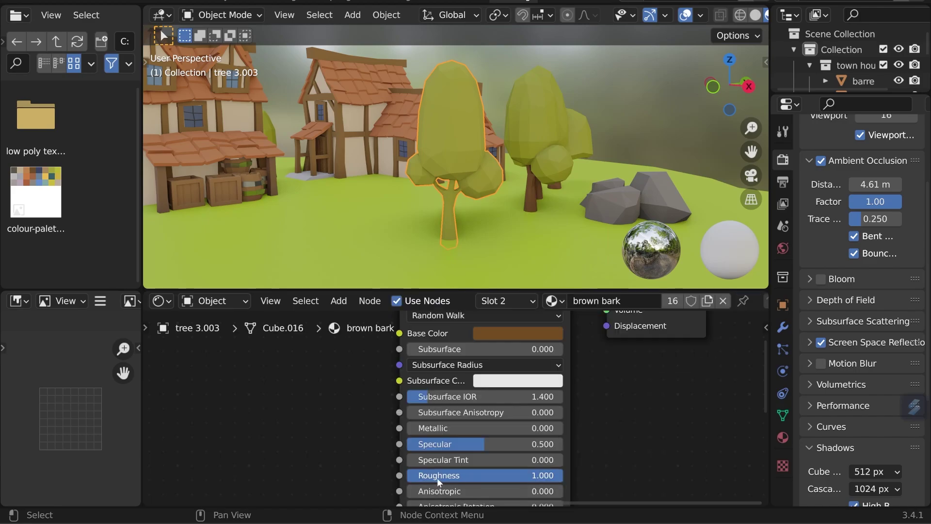
{"action": "left_click", "coordinate": [519, 334]}
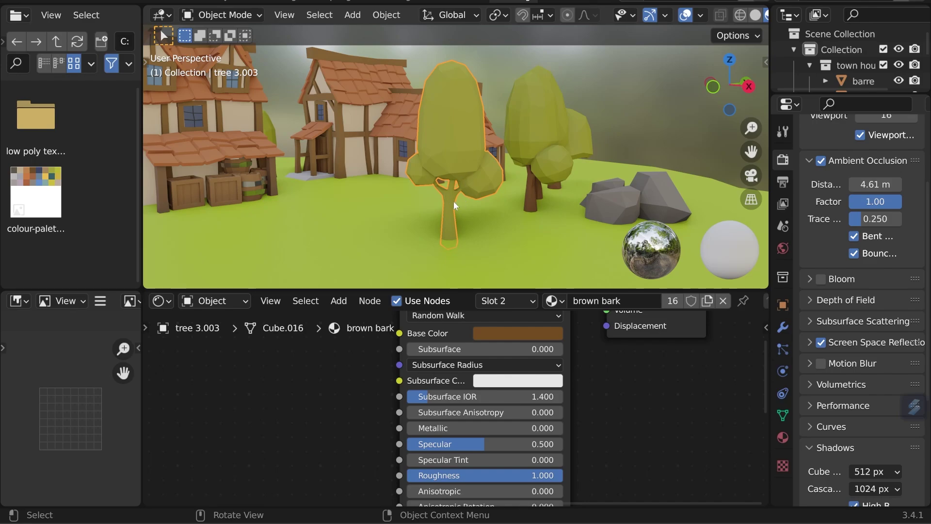
Step: In Edit Mode with face select, select only the linked trunk faces
{"action": "key", "text": "Tab"}
{"action": "middle_click_drag", "start_coordinate": [454, 202], "coordinate": [489, 231]}
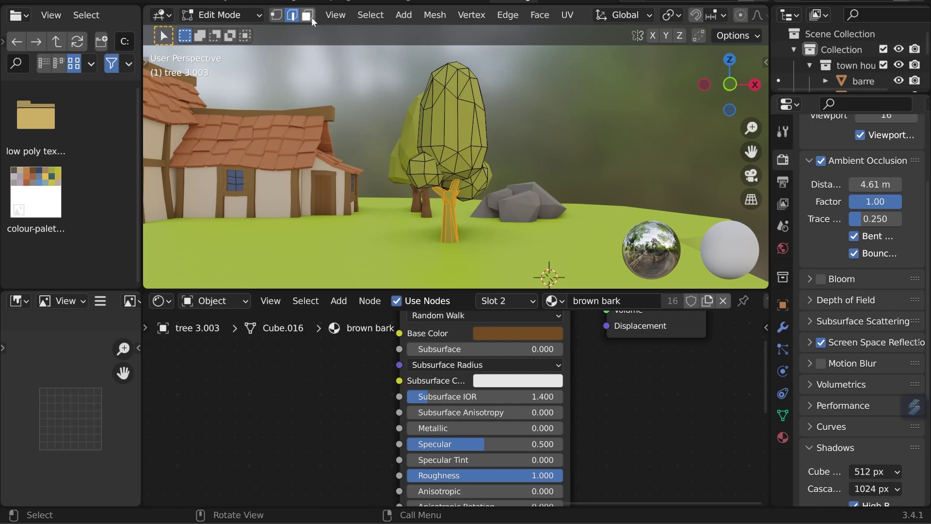
{"action": "left_click", "coordinate": [307, 15]}
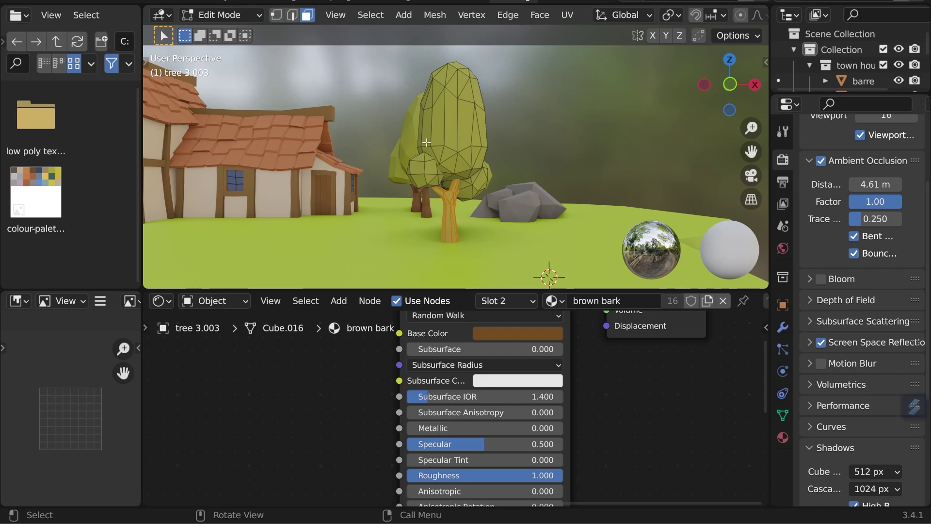
{"action": "middle_click_drag", "start_coordinate": [426, 142], "coordinate": [483, 191]}
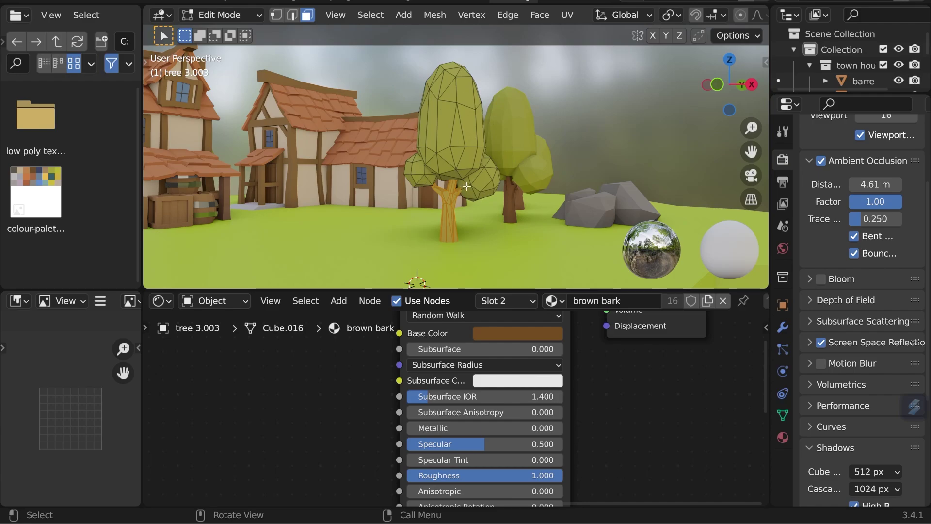
{"action": "key", "text": "alt+a"}
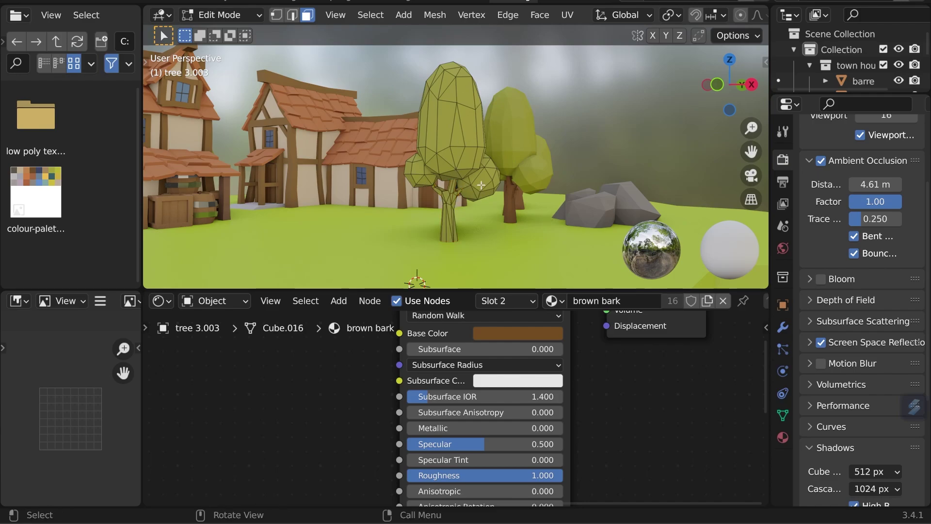
{"action": "key", "text": "l"}
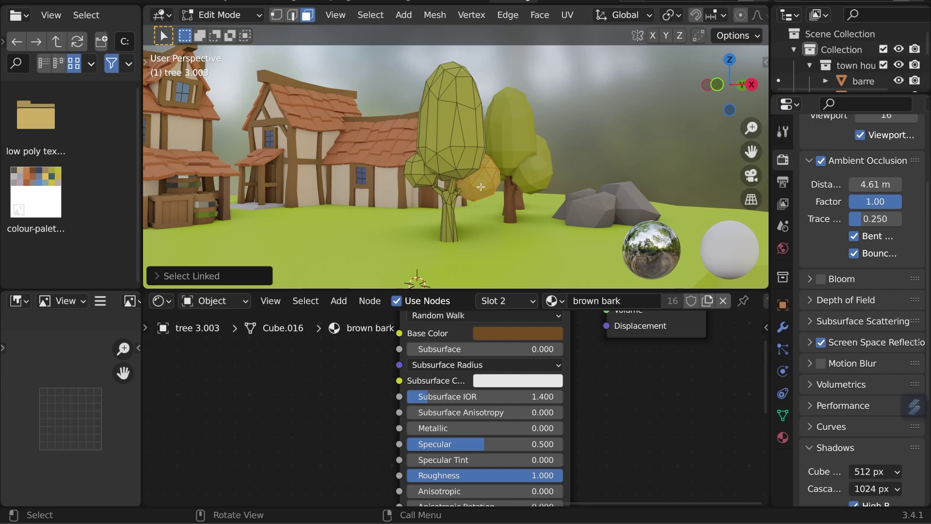
{"action": "key", "text": "l"}
{"action": "key", "text": "l"}
{"action": "key", "text": "alt+a"}
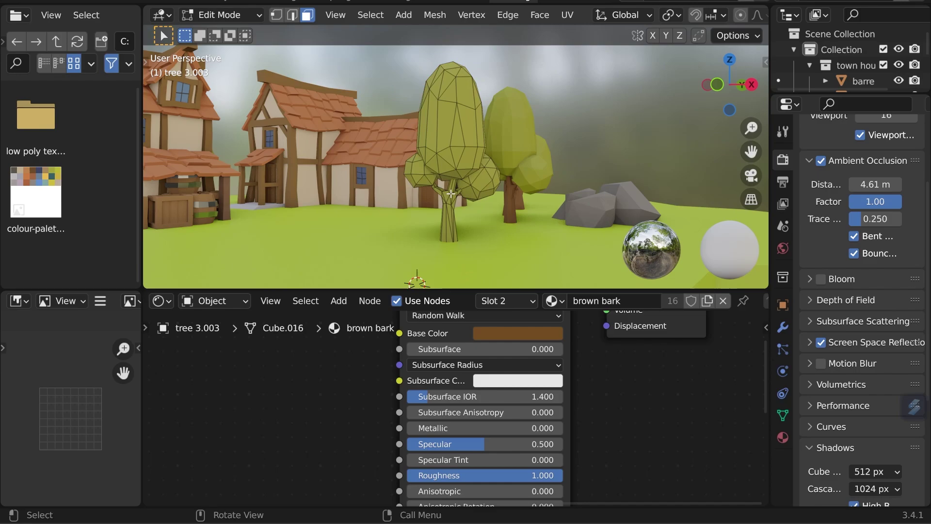
{"action": "key", "text": "l"}
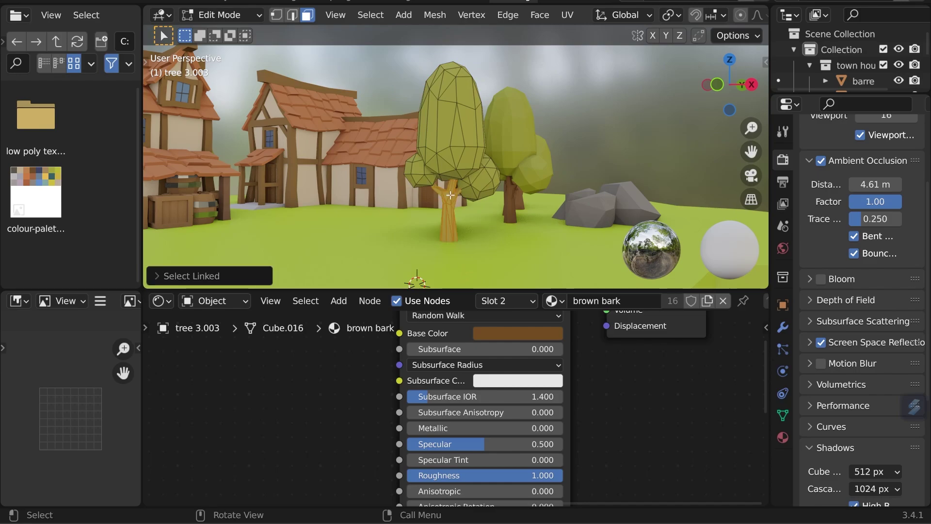
Step: Assign the brown bark slot to the selected trunk faces and check the trunk
{"action": "left_click", "coordinate": [508, 304]}
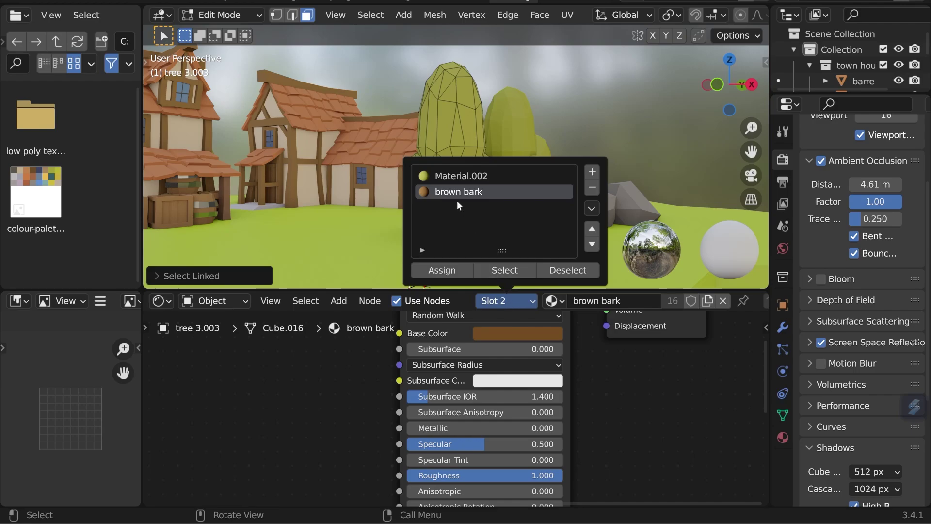
{"action": "left_click", "coordinate": [449, 270]}
{"action": "middle_click_drag", "start_coordinate": [458, 198], "coordinate": [432, 206]}
Step: Back in Object Mode, brighten the brown bark base colour by raising its Value
{"action": "key", "text": "Tab"}
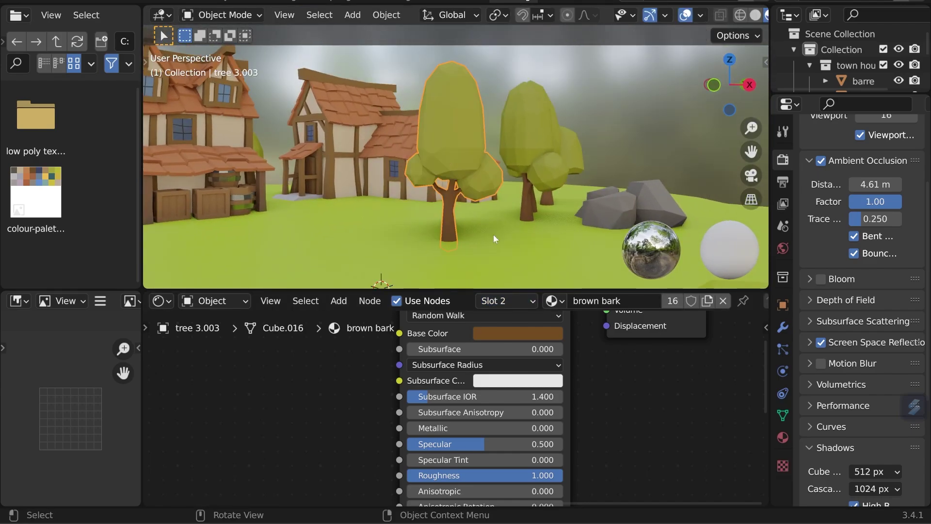
{"action": "middle_click_drag", "start_coordinate": [492, 220], "coordinate": [464, 220]}
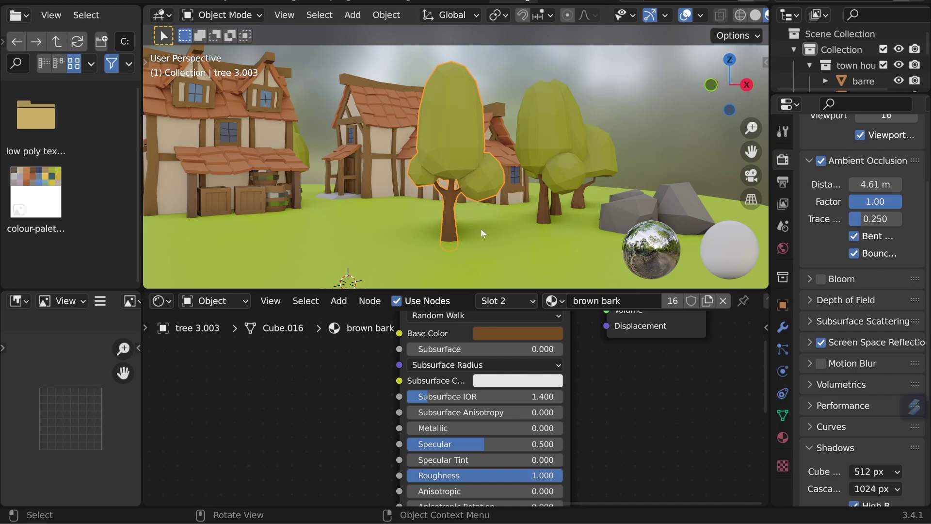
{"action": "left_click", "coordinate": [521, 332]}
{"action": "left_click", "coordinate": [596, 169]}
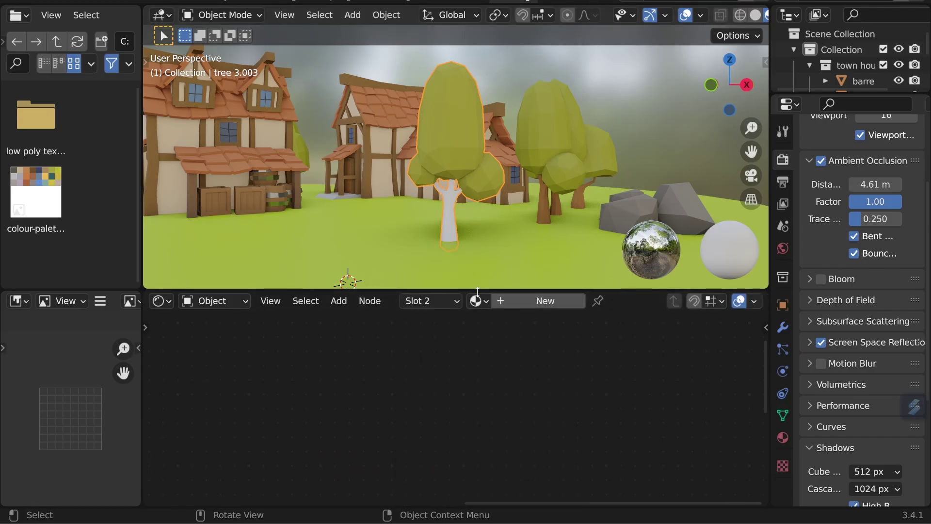
Step: Replace the tree's material slots with one new material named 'texture atlas'
{"action": "left_click", "coordinate": [429, 300]}
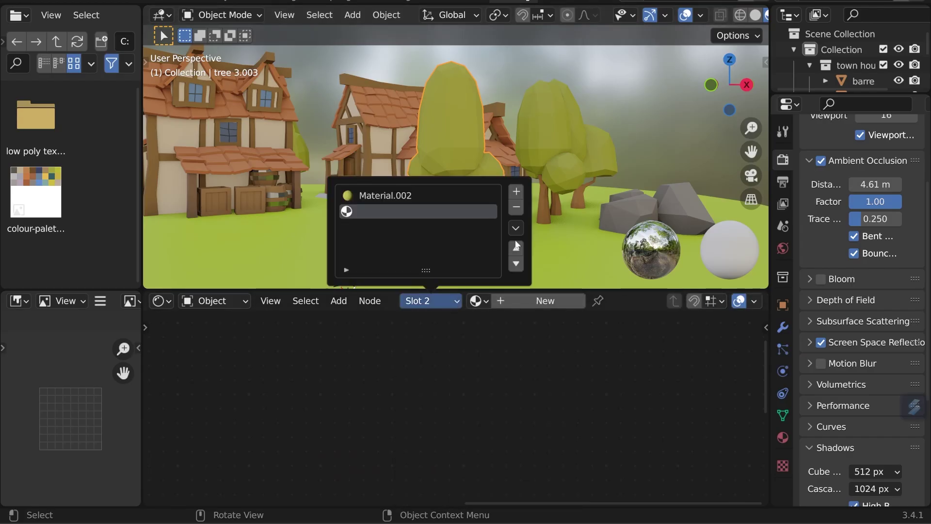
{"action": "left_click", "coordinate": [516, 207]}
{"action": "left_click", "coordinate": [517, 207]}
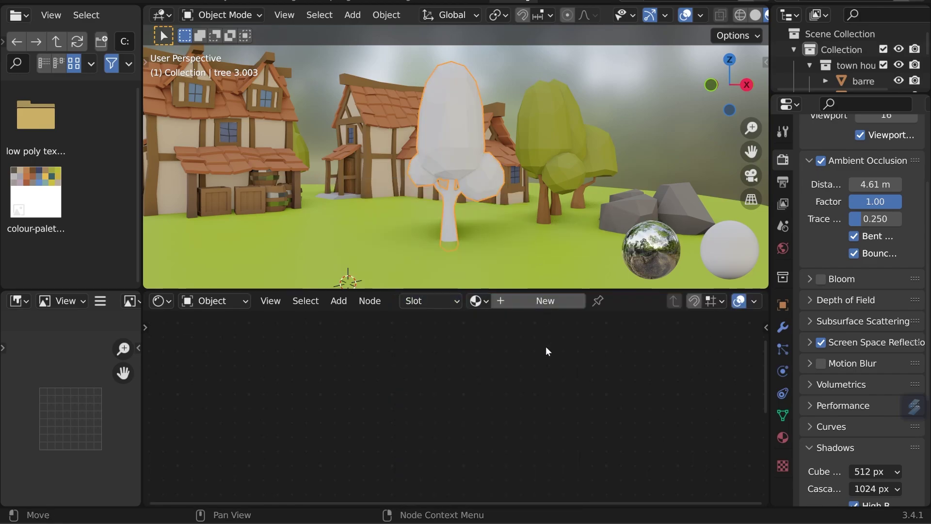
{"action": "left_click", "coordinate": [532, 304]}
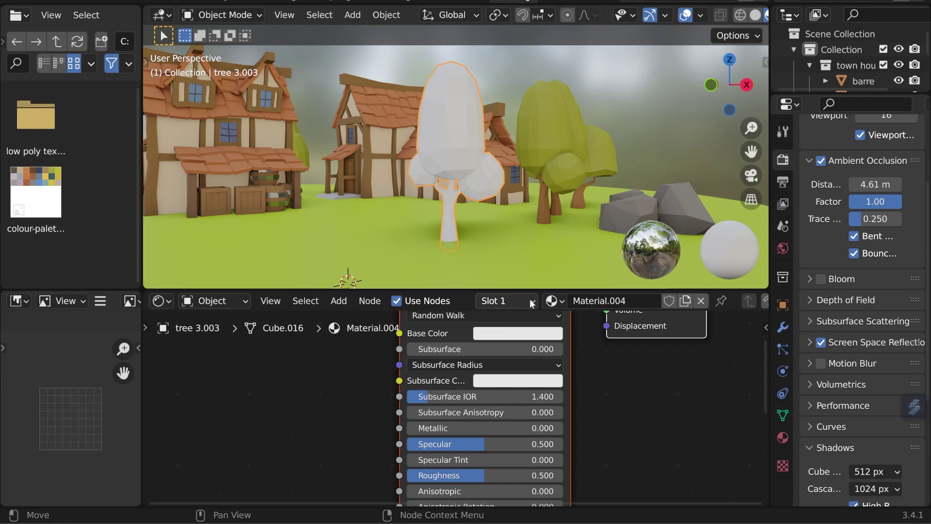
{"action": "left_click", "coordinate": [660, 301]}
{"action": "type", "text": "texture atlas"}
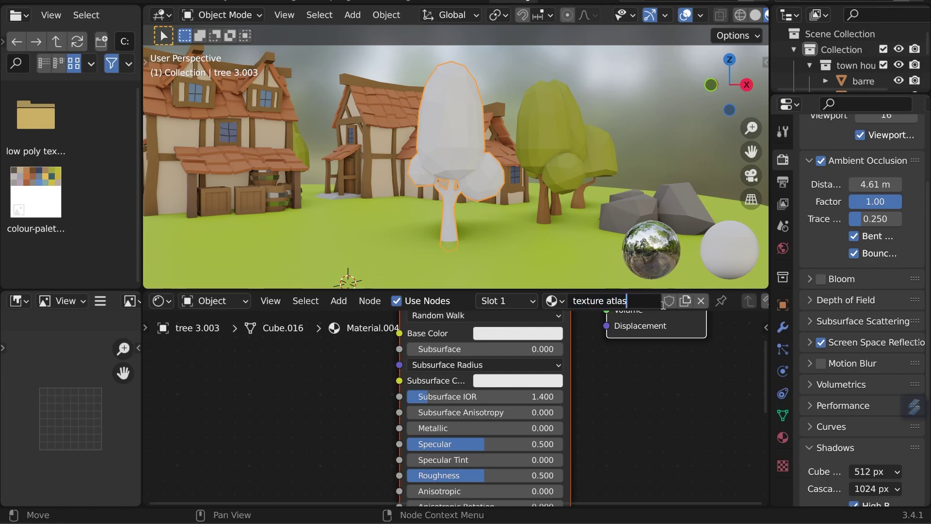
{"action": "key", "text": "Return"}
{"action": "middle_click_drag", "start_coordinate": [516, 355], "coordinate": [549, 402]}
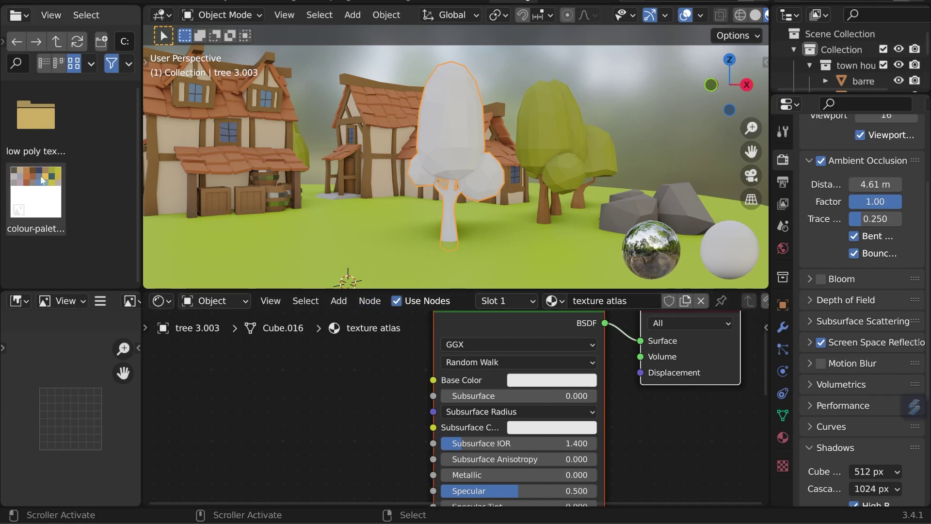
Step: Use colour-palette-castle-256.png as the texture atlas base colour and view the coloured tree
{"action": "left_click", "coordinate": [30, 189]}
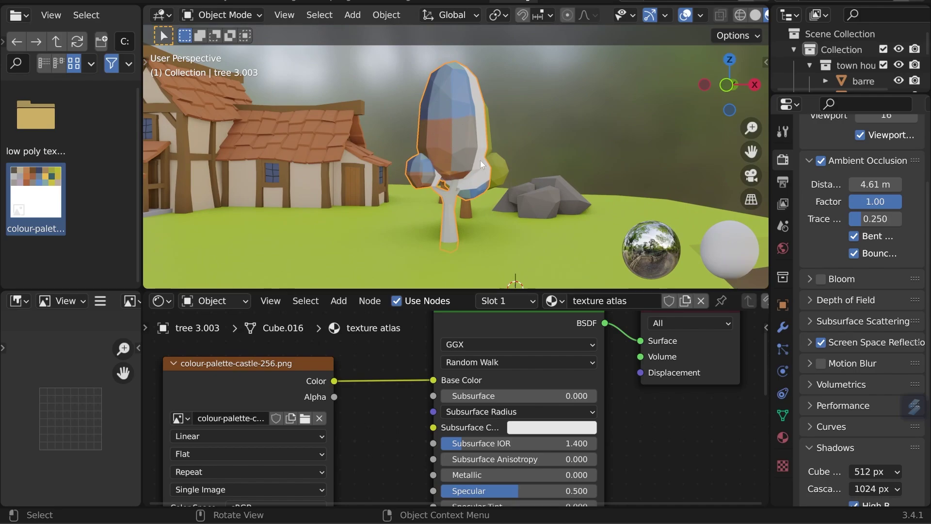
{"action": "middle_click_drag", "start_coordinate": [505, 168], "coordinate": [443, 162]}
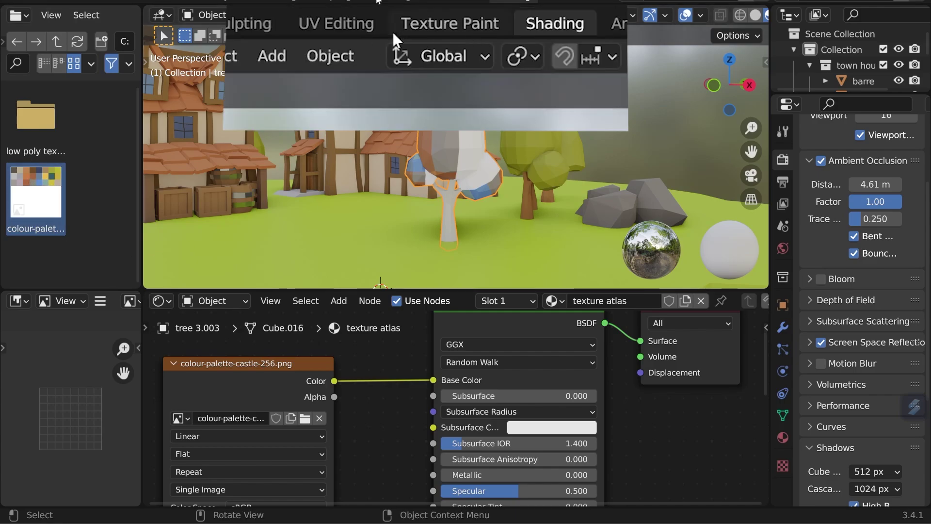
Step: In the UV Editing workspace, split the image area and make the new area a Shader Editor
{"action": "left_click", "coordinate": [384, 1]}
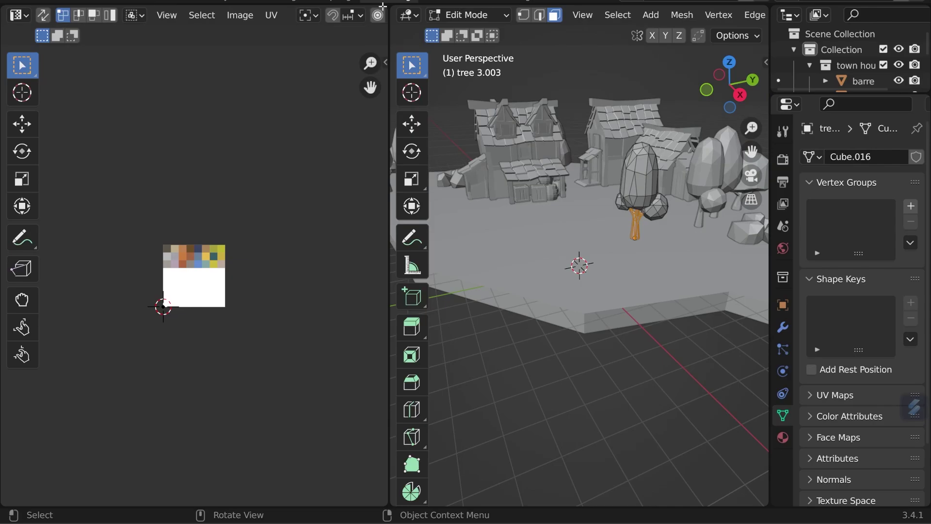
{"action": "key", "text": "Home"}
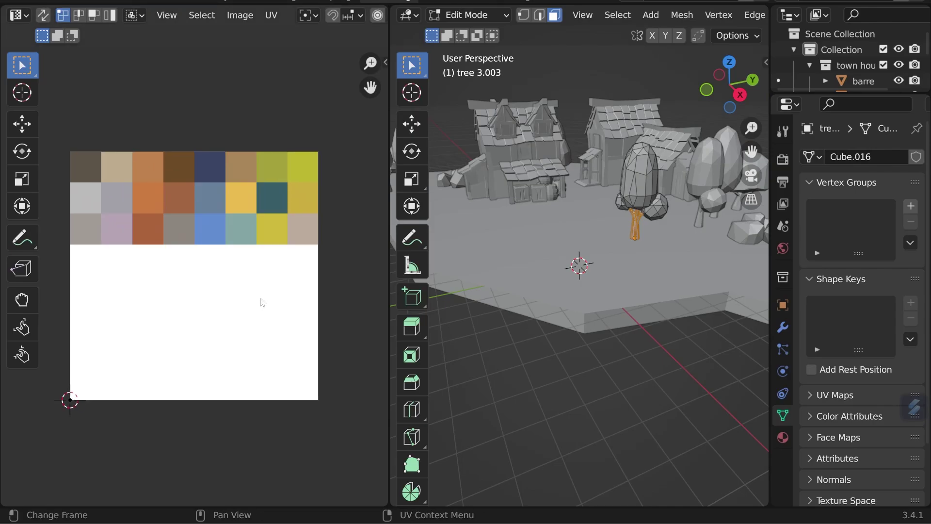
{"action": "left_click_drag", "start_coordinate": [385, 3], "coordinate": [365, 214]}
{"action": "left_click", "coordinate": [18, 15]}
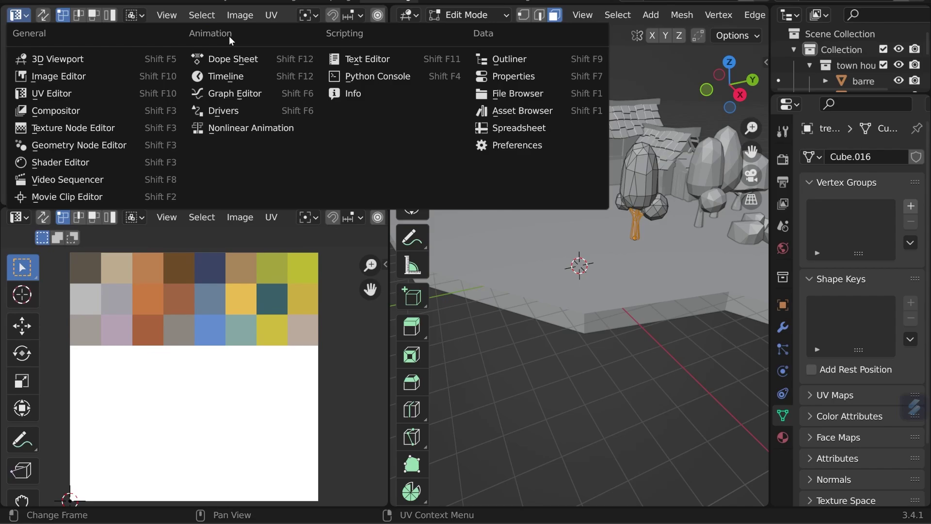
{"action": "left_click", "coordinate": [78, 161]}
Step: Move the Image Texture node closer to the shader and enable Material Preview shading
{"action": "key", "text": "n"}
{"action": "key", "text": "Home"}
{"action": "left_click", "coordinate": [101, 99]}
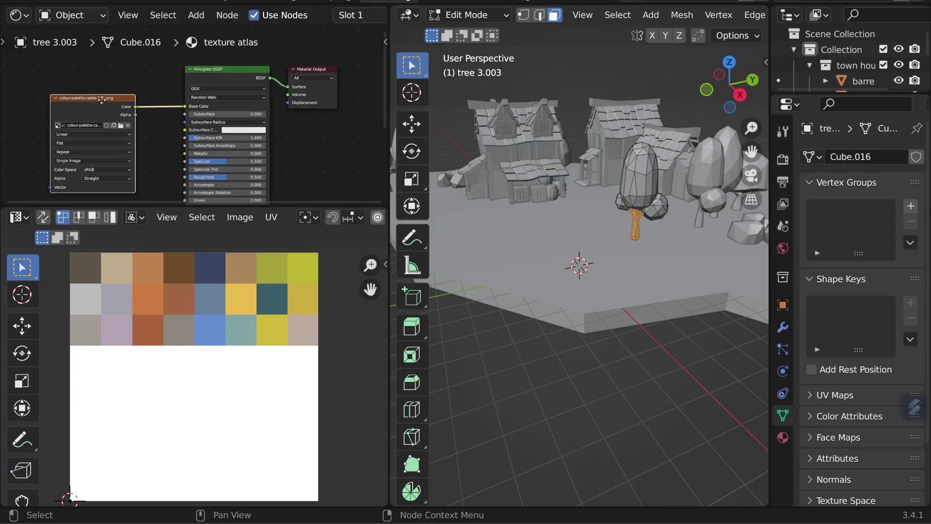
{"action": "left_click_drag", "start_coordinate": [101, 99], "coordinate": [125, 82]}
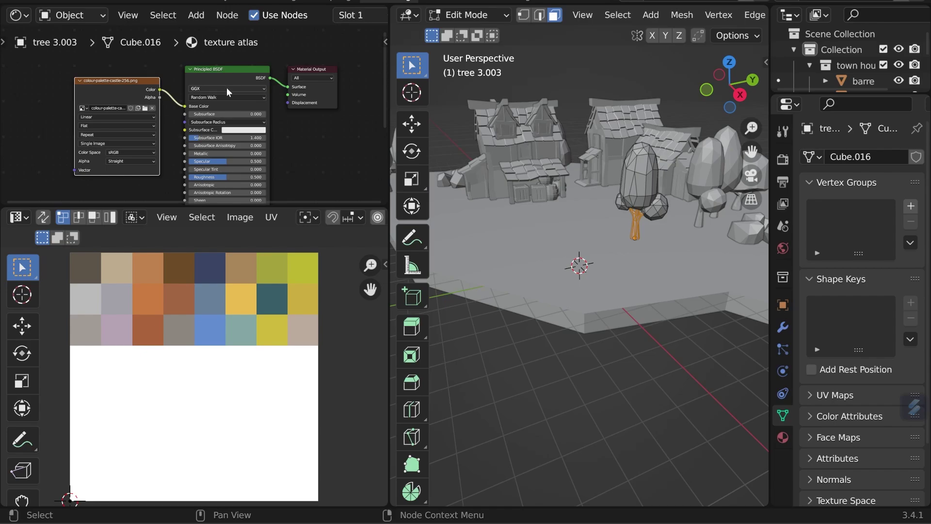
{"action": "scroll", "coordinate": [717, 17], "scroll_direction": "down", "scroll_amount": 5}
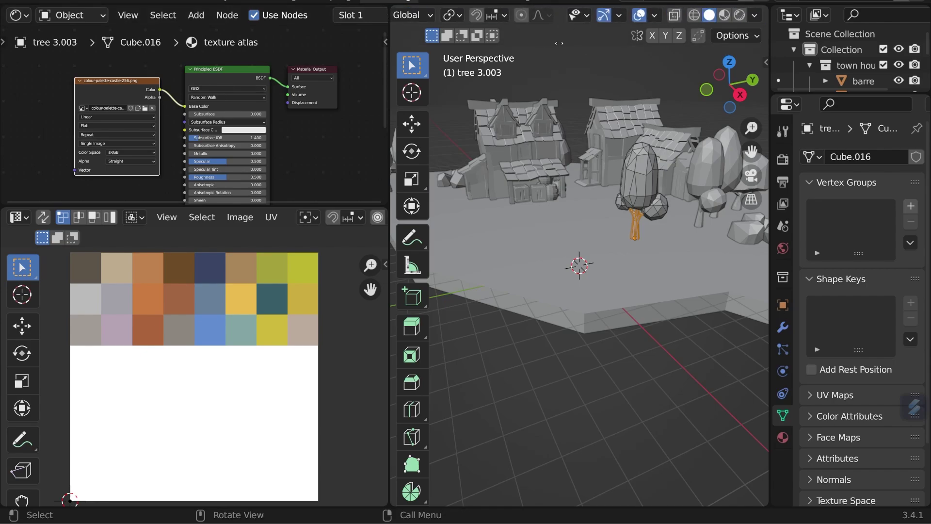
{"action": "left_click", "coordinate": [727, 16]}
Step: Frame the trunk and unwrap its faces with Project from View
{"action": "key", "text": "KP_Decimal"}
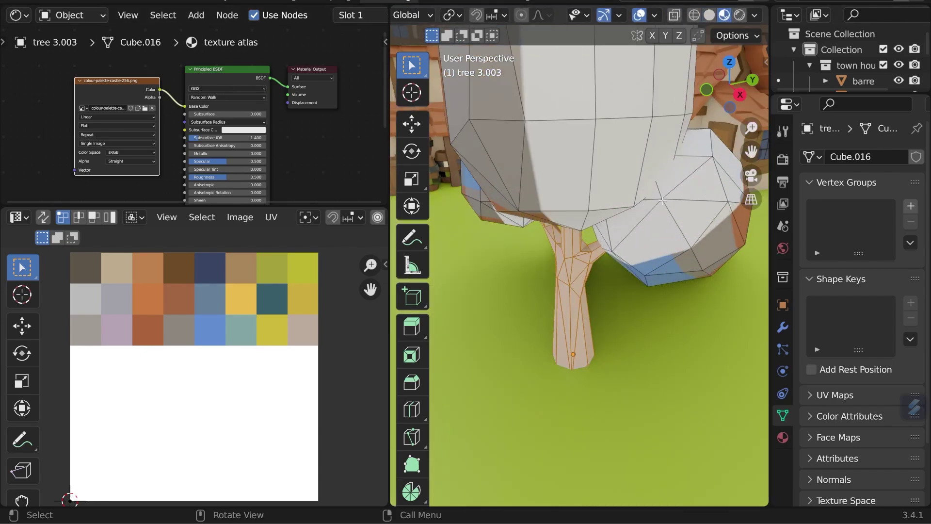
{"action": "scroll", "coordinate": [642, 210], "scroll_direction": "down", "scroll_amount": 3}
{"action": "middle_click_drag", "start_coordinate": [636, 211], "coordinate": [642, 209]}
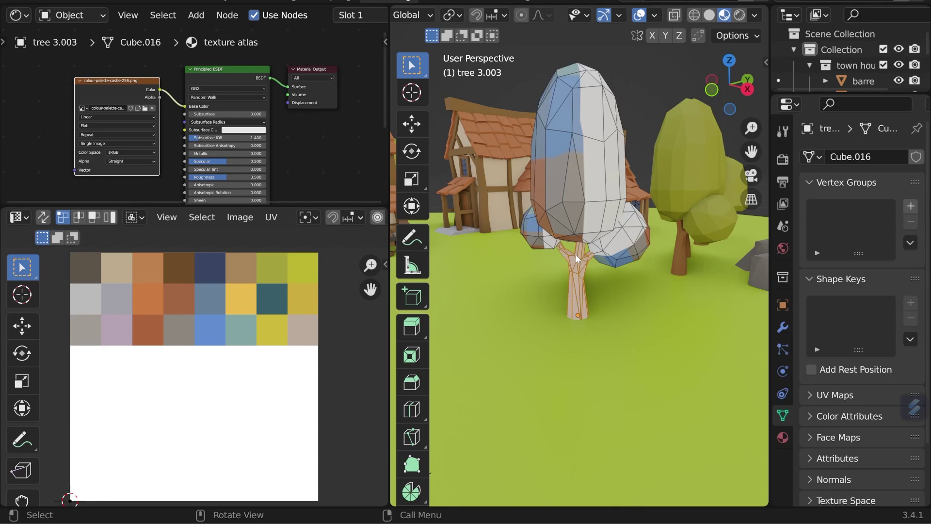
{"action": "key", "text": "u"}
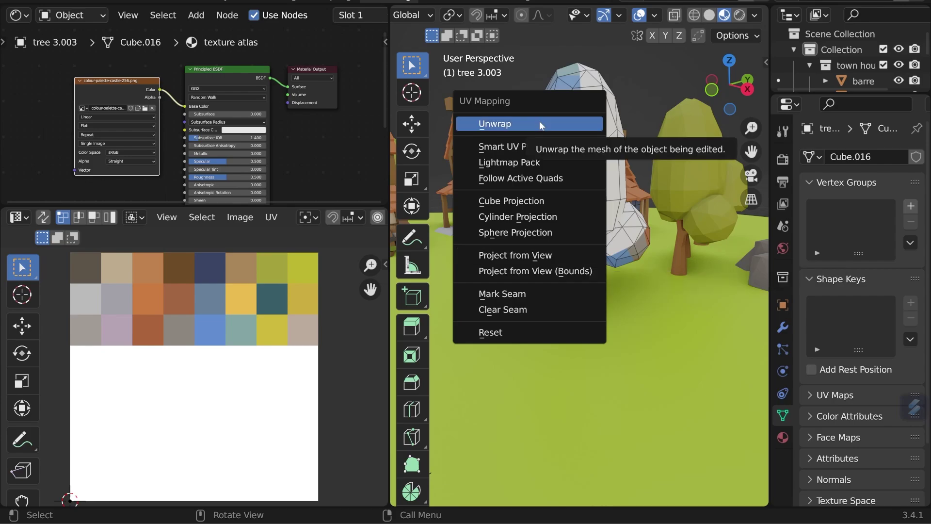
{"action": "left_click", "coordinate": [520, 124]}
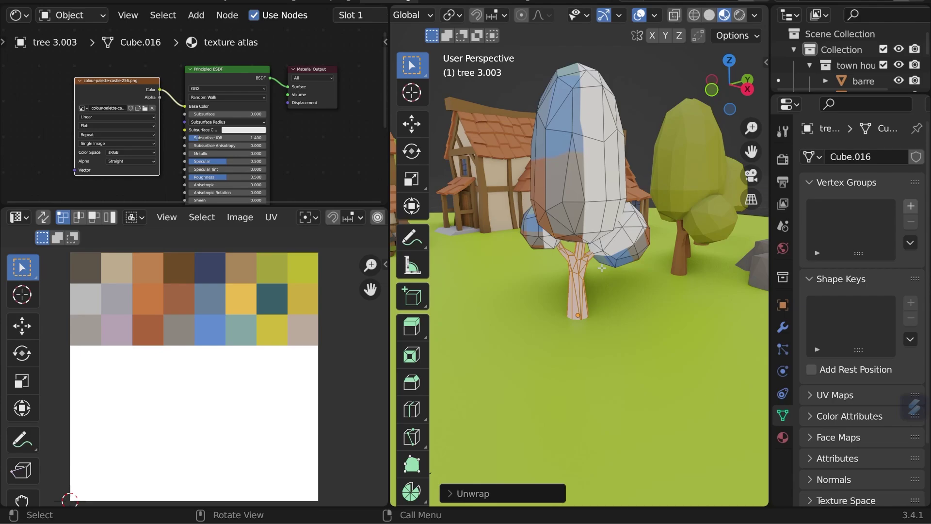
{"action": "key", "text": "u"}
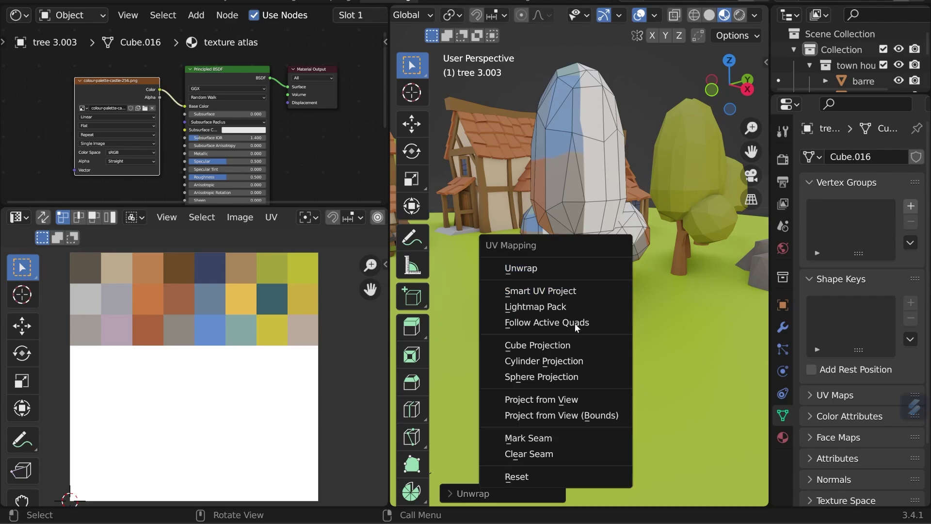
{"action": "left_click", "coordinate": [574, 399]}
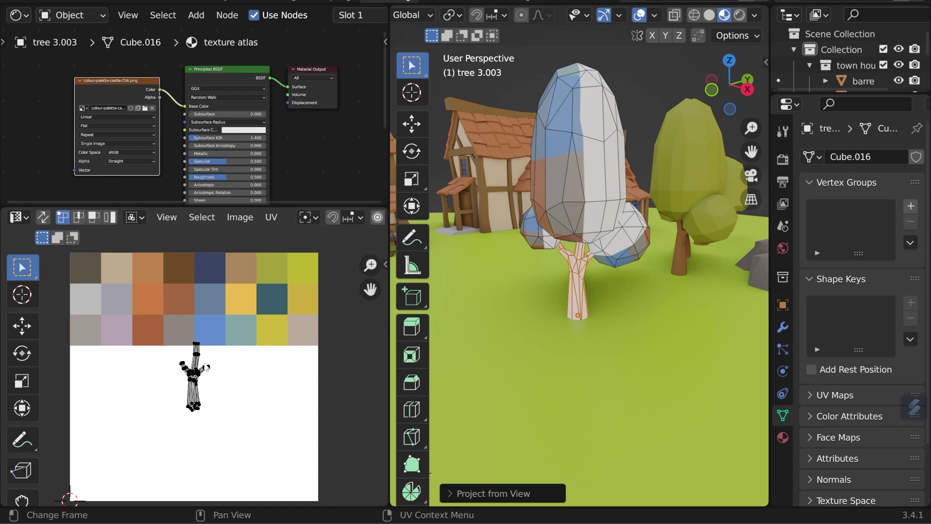
Step: Scale down the whole trunk UV island and position it inside the dark brown palette square
{"action": "key", "text": "a"}
{"action": "key", "text": "s"}
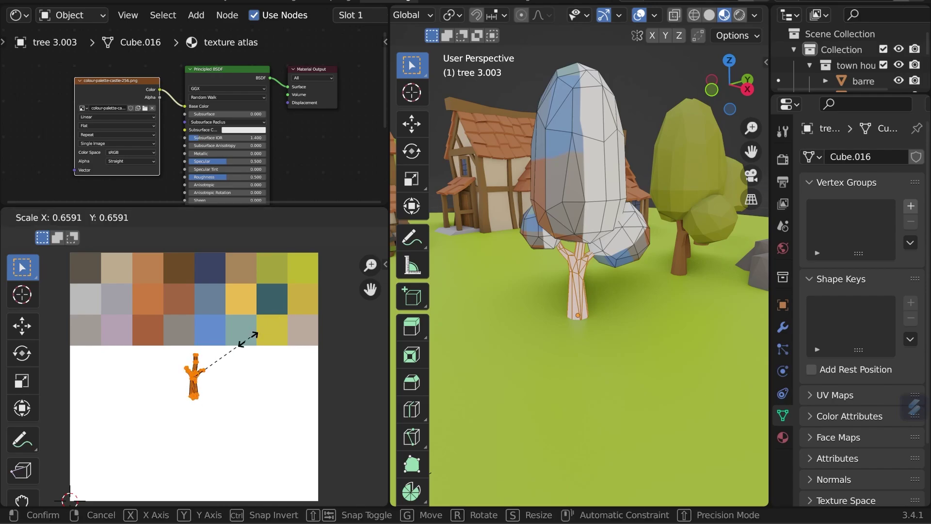
{"action": "left_click", "coordinate": [222, 362]}
{"action": "key", "text": "g"}
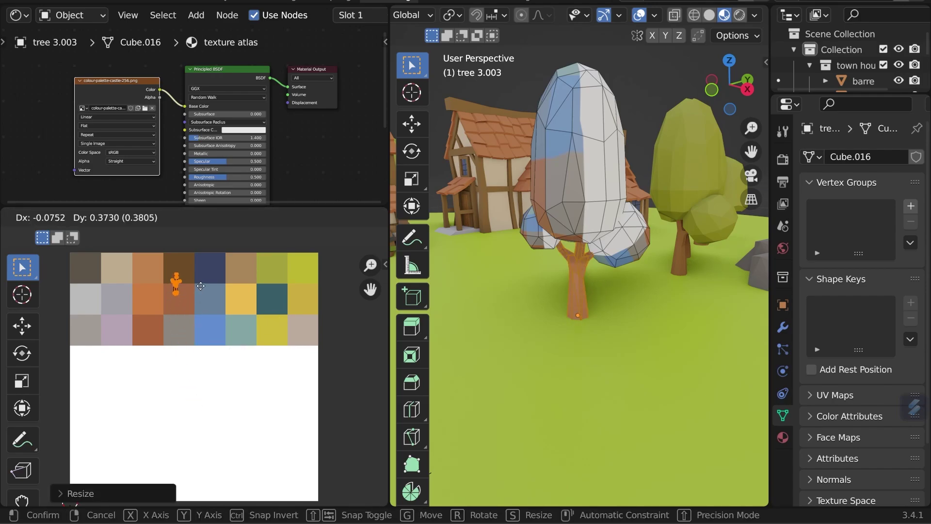
{"action": "left_click", "coordinate": [201, 278]}
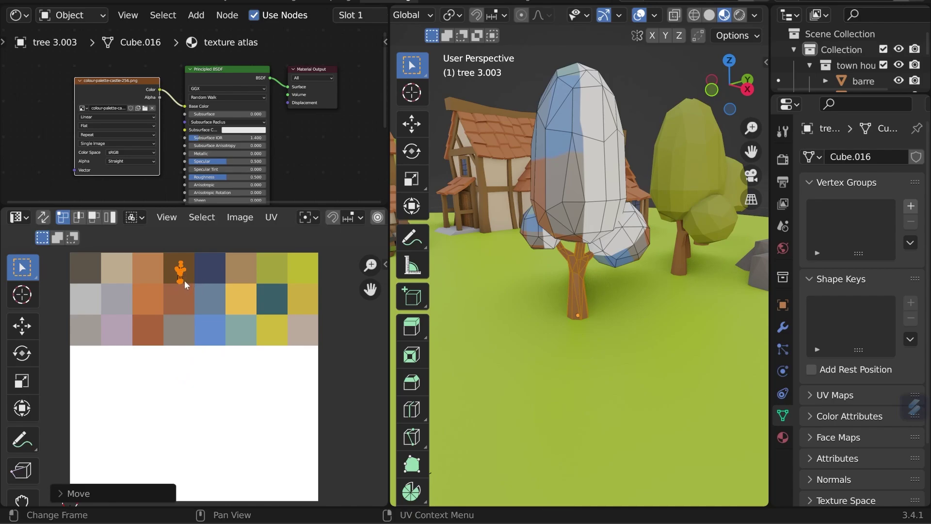
{"action": "key", "text": "g"}
{"action": "left_click", "coordinate": [184, 277]}
{"action": "scroll", "coordinate": [187, 269], "scroll_direction": "up", "scroll_amount": 5}
{"action": "scroll", "coordinate": [189, 275], "scroll_direction": "down", "scroll_amount": 6}
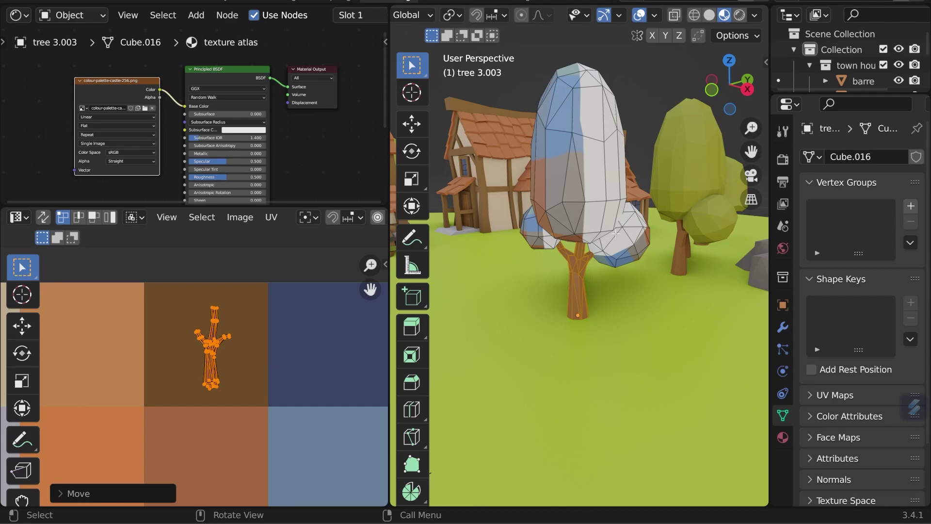
Step: Deselect the trunk and select the lower-right canopy lump, with the full palette texture in view
{"action": "left_click", "coordinate": [598, 227]}
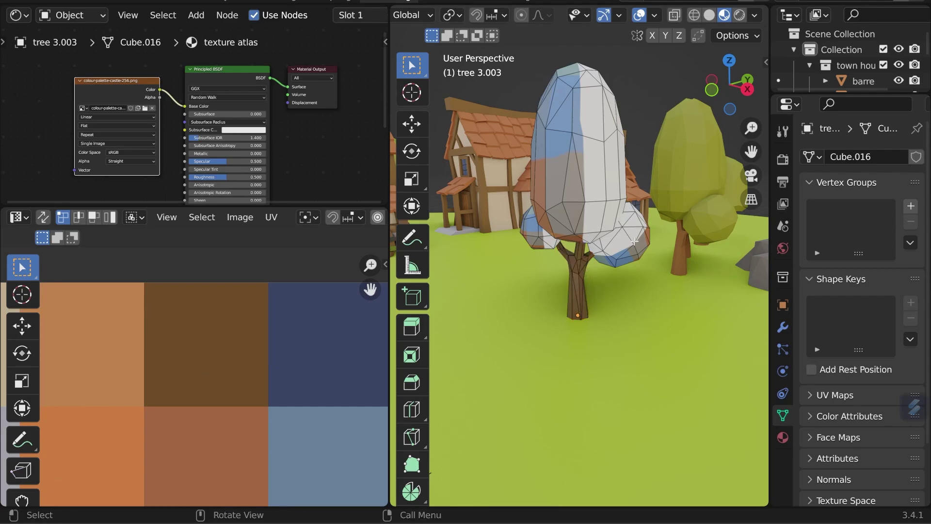
{"action": "key", "text": "l"}
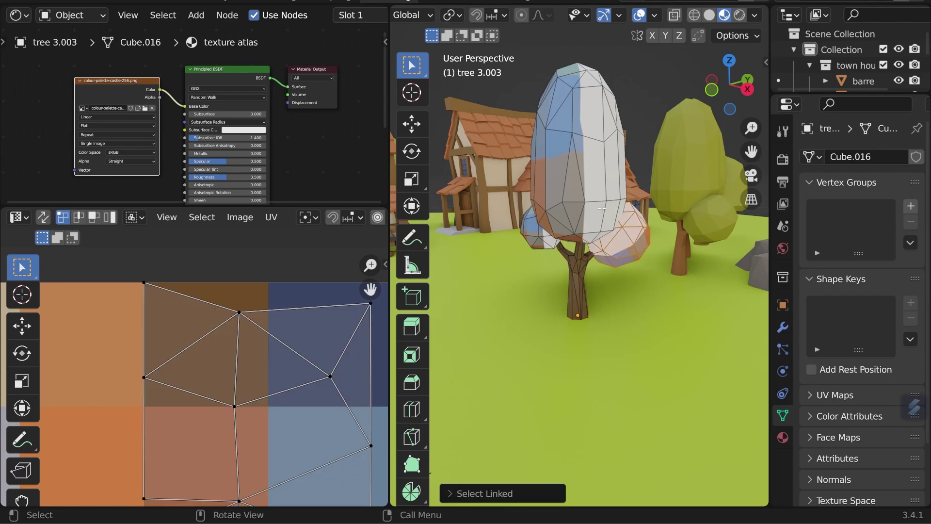
{"action": "scroll", "coordinate": [230, 370], "scroll_direction": "down", "scroll_amount": 5}
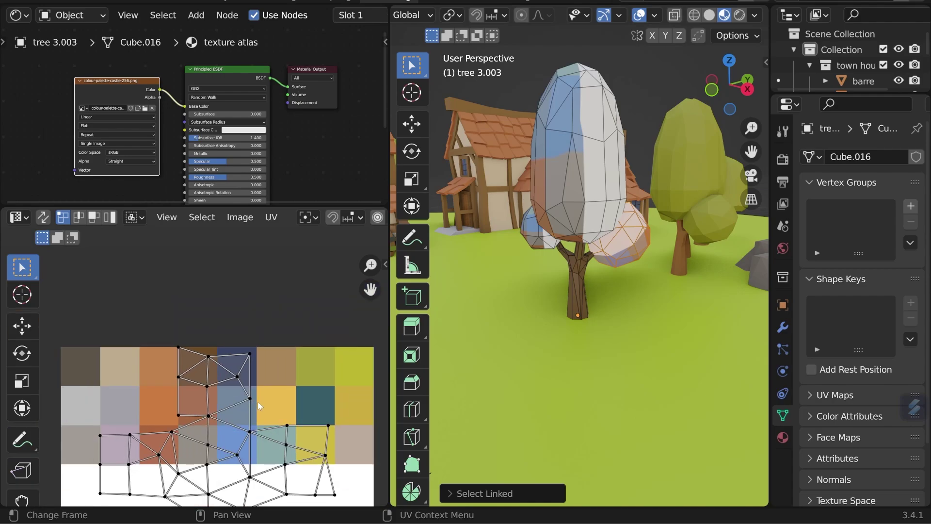
{"action": "middle_click_drag", "start_coordinate": [257, 402], "coordinate": [255, 297]}
{"action": "scroll", "coordinate": [257, 338], "scroll_direction": "down", "scroll_amount": 2}
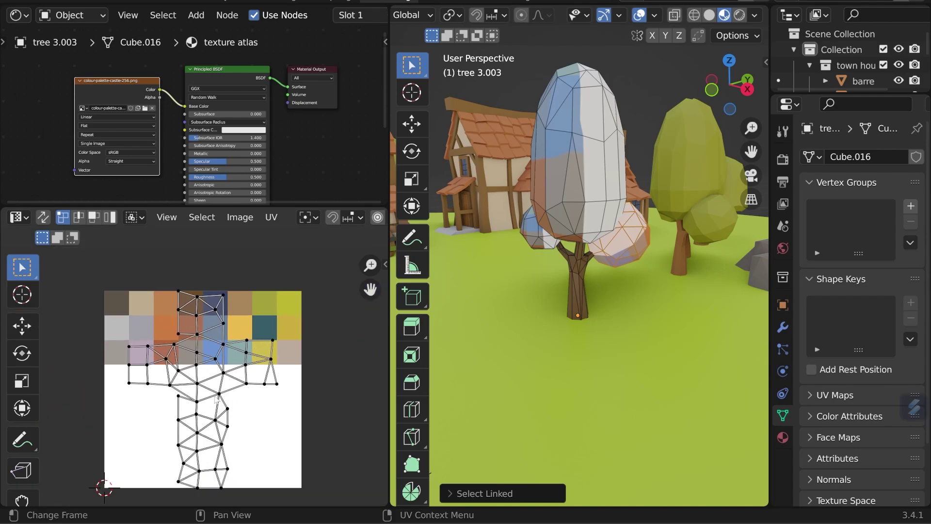
Step: Shrink the lump's UVs onto an olive-green palette tile, then clear the selection
{"action": "key", "text": "a"}
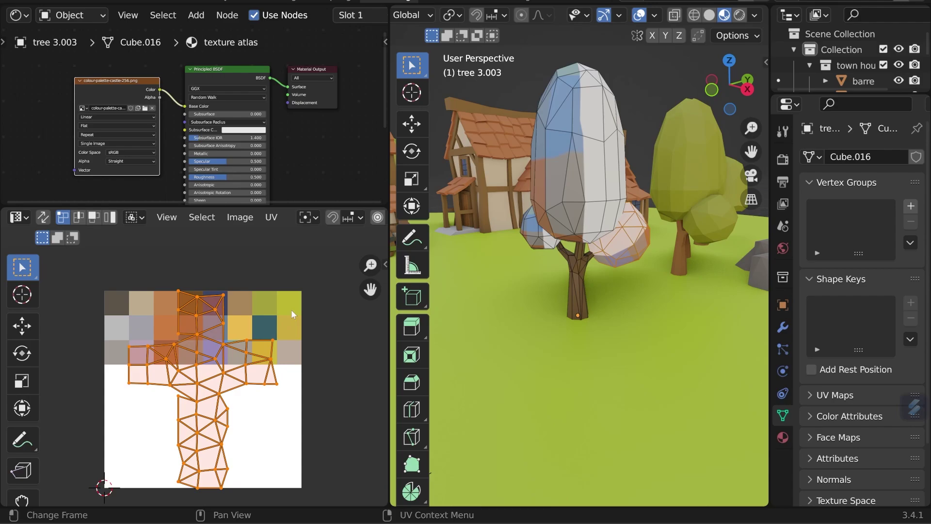
{"action": "key", "text": "s"}
{"action": "left_click", "coordinate": [212, 381]}
{"action": "key", "text": "g"}
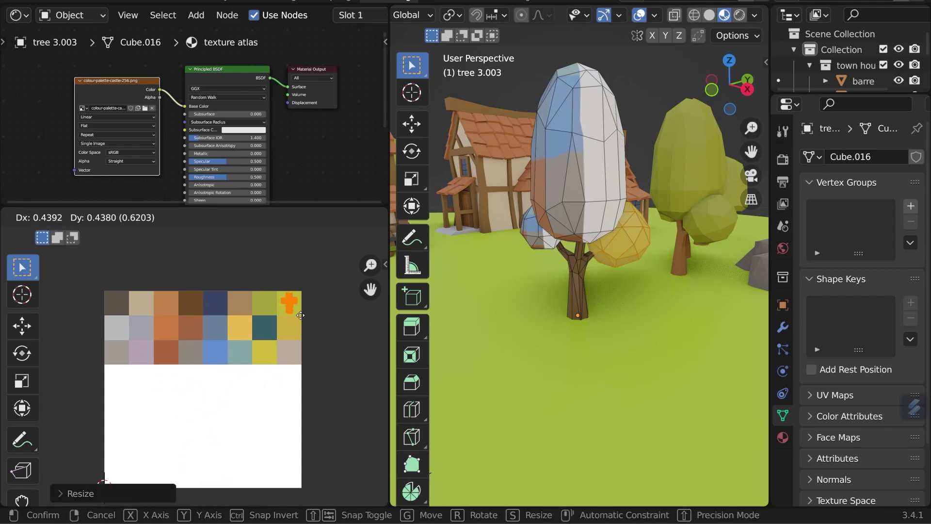
{"action": "left_click", "coordinate": [284, 317]}
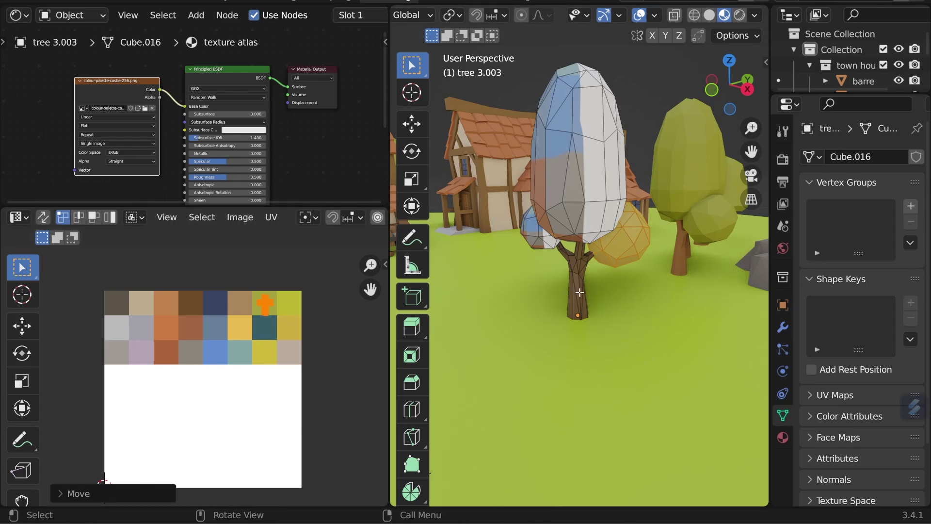
{"action": "key", "text": "alt+a"}
Step: Select the main canopy parts and UV-unwrap them with Project from View
{"action": "key", "text": "l"}
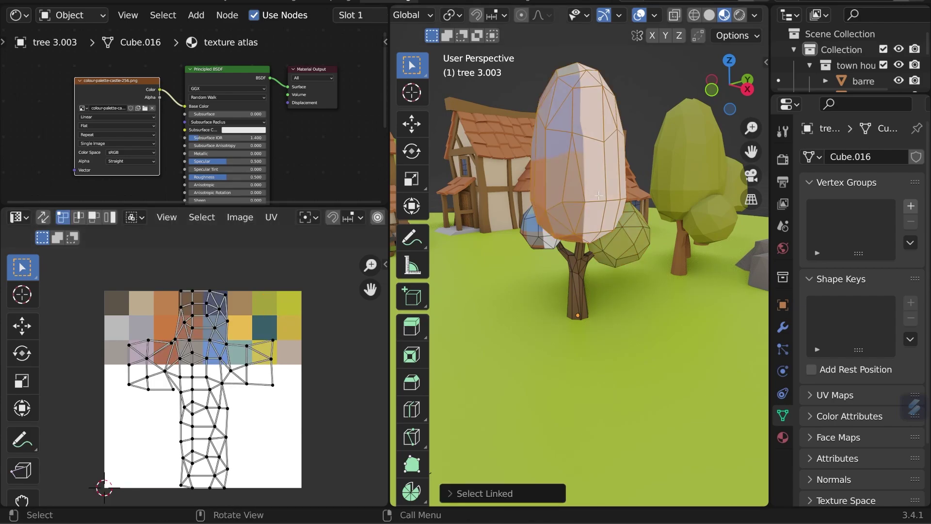
{"action": "key", "text": "l"}
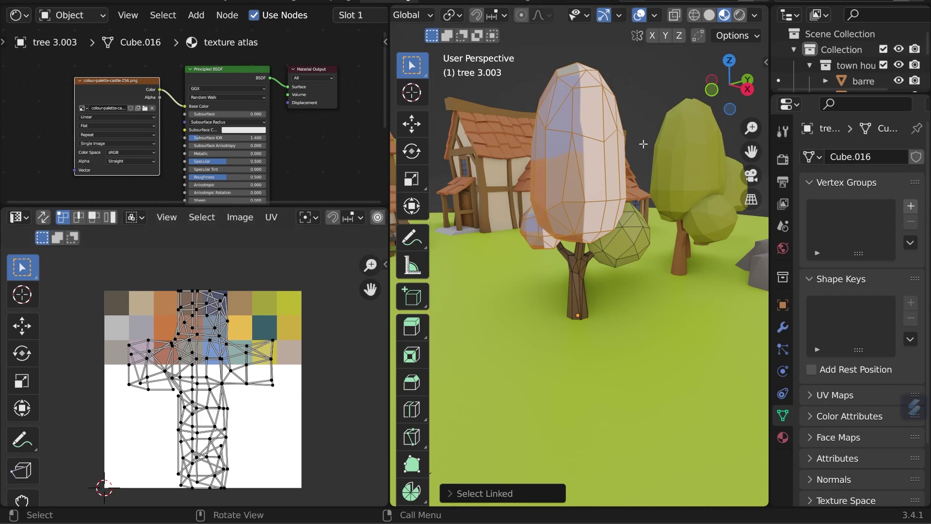
{"action": "key", "text": "u"}
{"action": "left_click", "coordinate": [602, 154]}
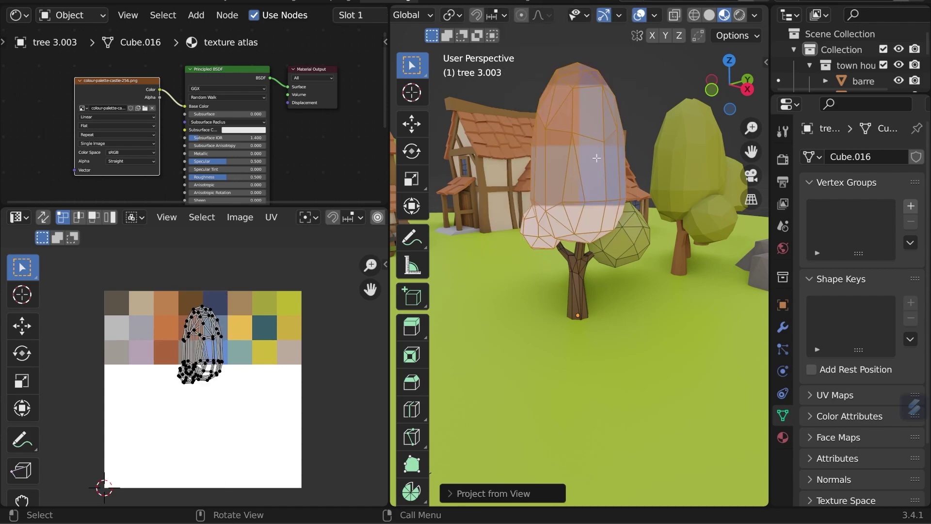
Step: Shrink the canopy UV island to a small spot on a yellow-green palette tile
{"action": "key", "text": "a"}
{"action": "key", "text": "s"}
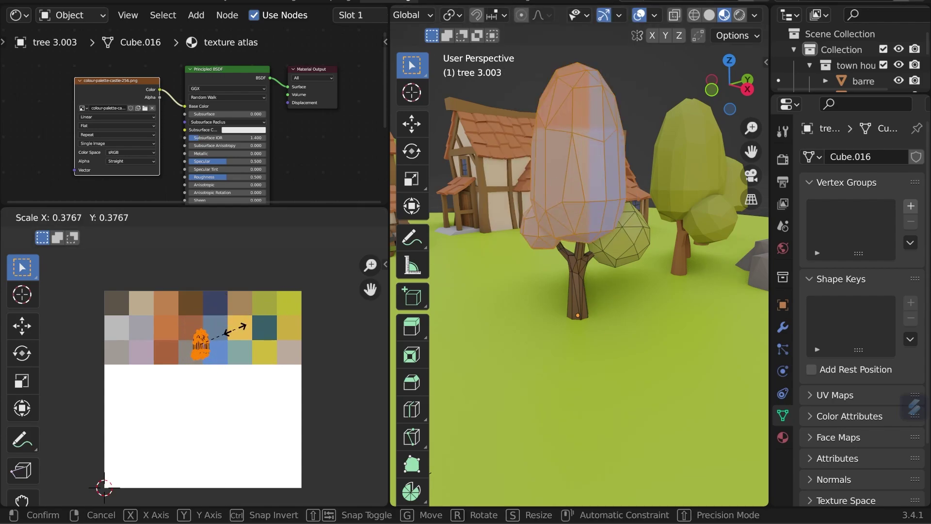
{"action": "left_click", "coordinate": [224, 338]}
{"action": "key", "text": "g"}
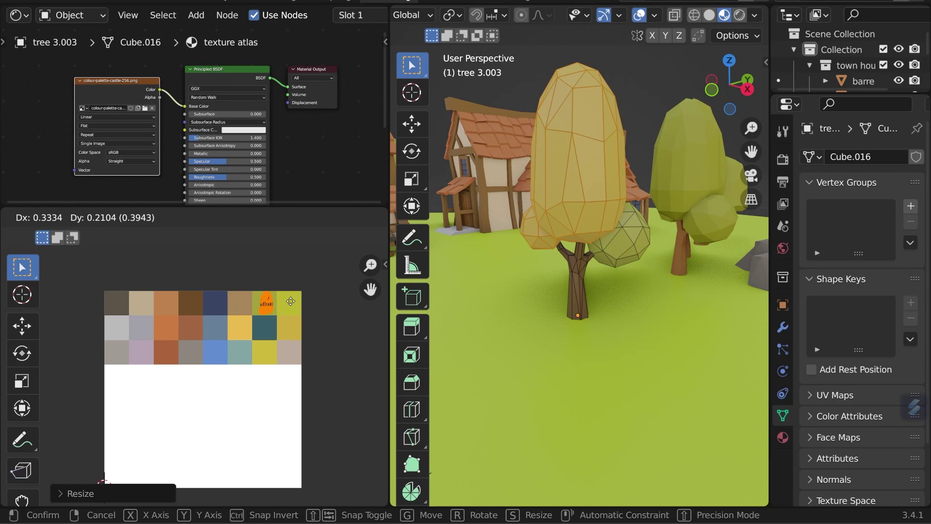
{"action": "left_click", "coordinate": [324, 277]}
{"action": "key", "text": "s"}
{"action": "left_click", "coordinate": [313, 269]}
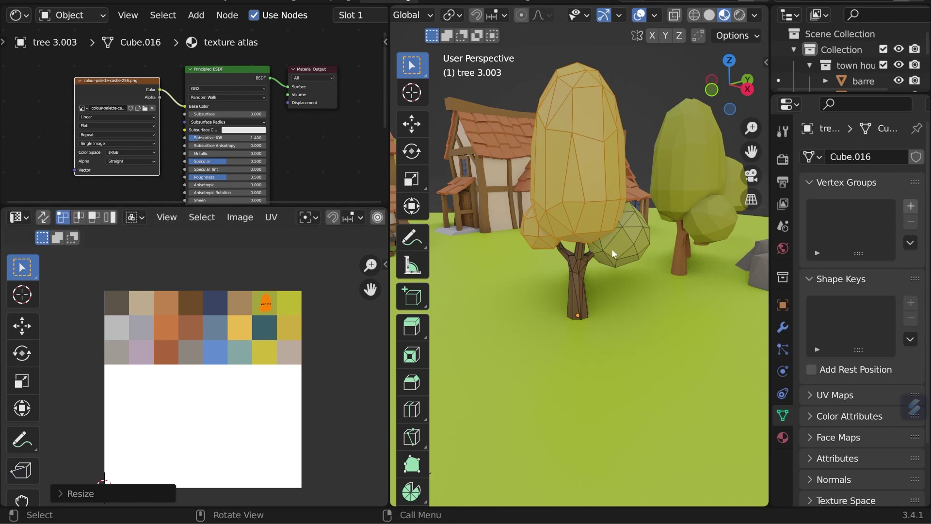
Step: Return the tree to Object Mode and orbit the village to inspect it
{"action": "key", "text": "Tab"}
{"action": "scroll", "coordinate": [610, 251], "scroll_direction": "down", "scroll_amount": 4}
{"action": "middle_click_drag", "start_coordinate": [625, 264], "coordinate": [646, 257]}
Step: Raise the Principled BSDF Roughness from 0.500 to 1.000 and check the tree's matte finish
{"action": "scroll", "coordinate": [644, 252], "scroll_direction": "up", "scroll_amount": 3}
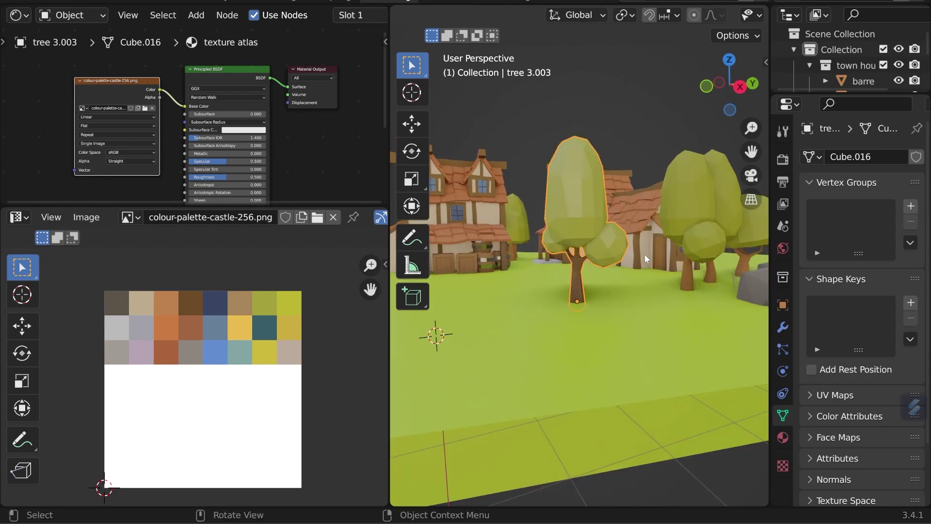
{"action": "middle_click_drag", "start_coordinate": [591, 210], "coordinate": [622, 218]}
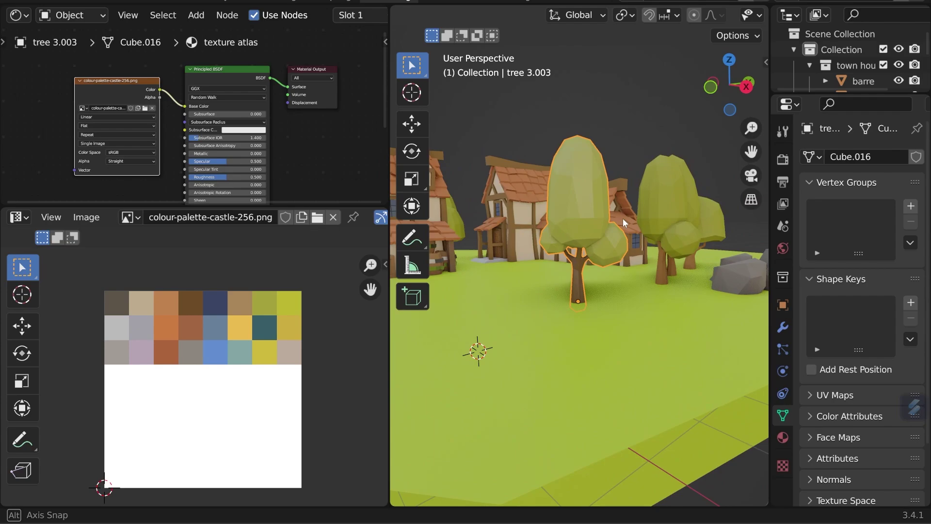
{"action": "scroll", "coordinate": [215, 127], "scroll_direction": "up", "scroll_amount": 3}
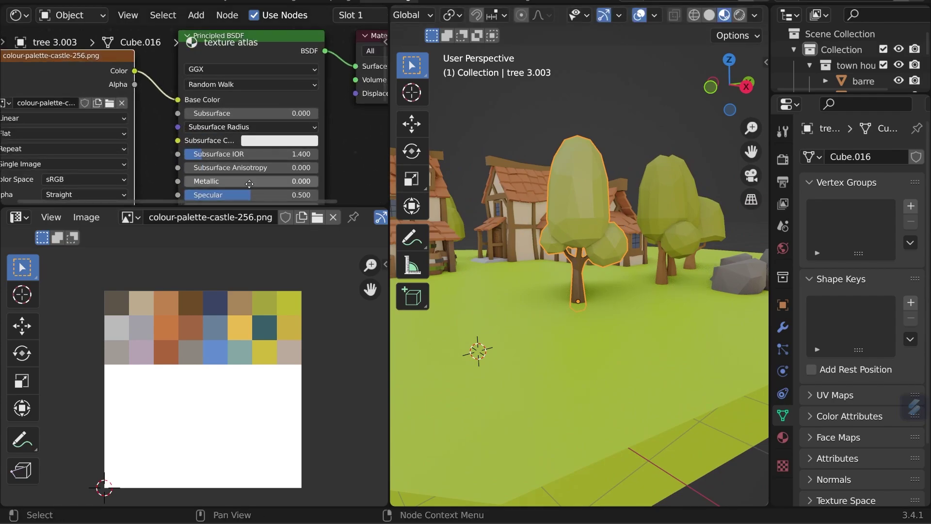
{"action": "scroll", "coordinate": [233, 118], "scroll_direction": "down", "scroll_amount": 2, "text": "shift"}
{"action": "left_click_drag", "start_coordinate": [242, 150], "coordinate": [310, 150]}
{"action": "middle_click_drag", "start_coordinate": [580, 232], "coordinate": [656, 245]}
{"action": "scroll", "coordinate": [656, 245], "scroll_direction": "down", "scroll_amount": 6}
{"action": "left_click", "coordinate": [558, 290]}
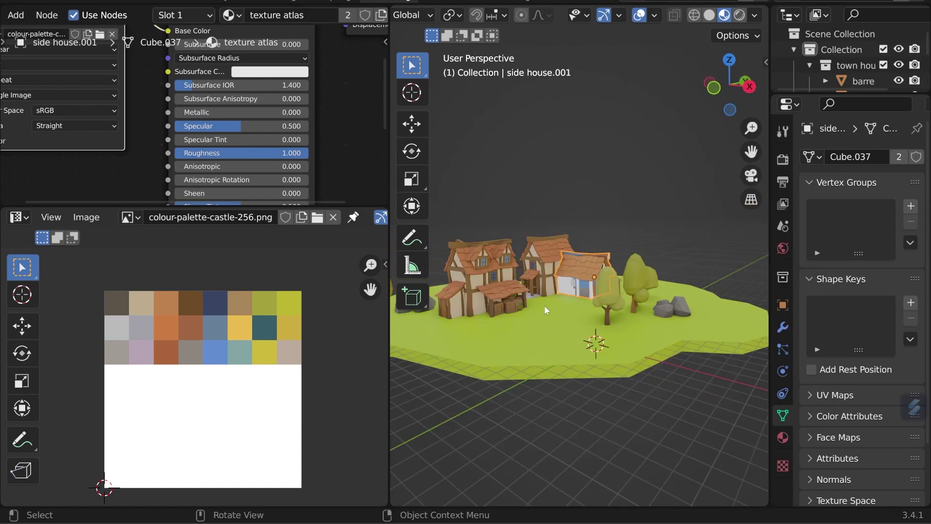